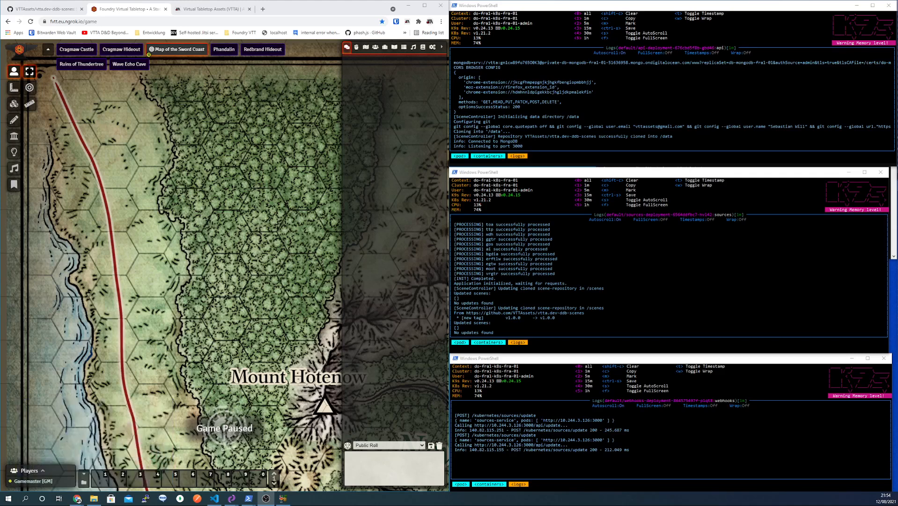
- Connect D&D Beyond through the VTTA icon and open the seven-scene VTTA Scene Submission list
left_click(359, 8)
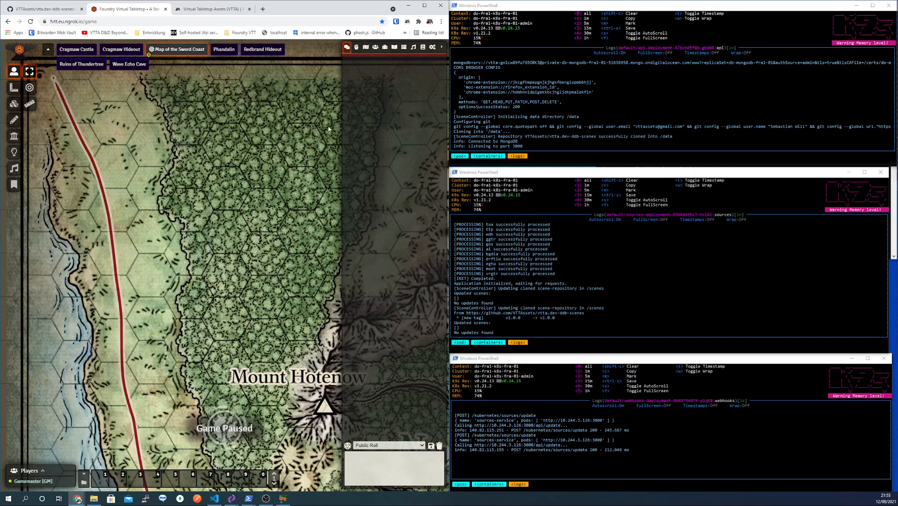
left_click(408, 22)
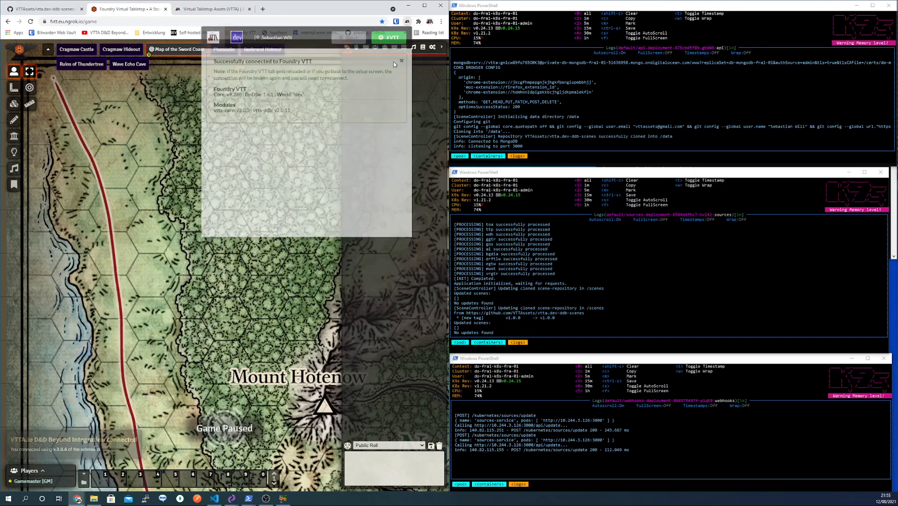
left_click(366, 47)
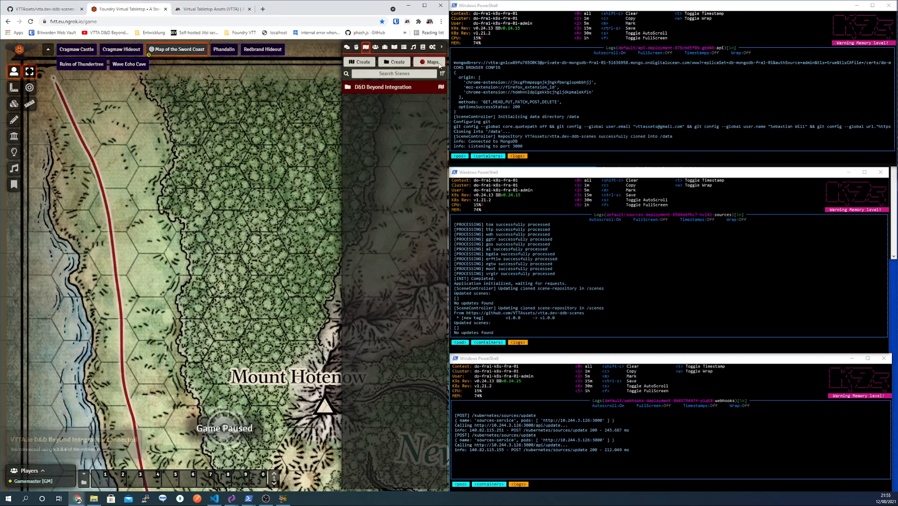
left_click(438, 62)
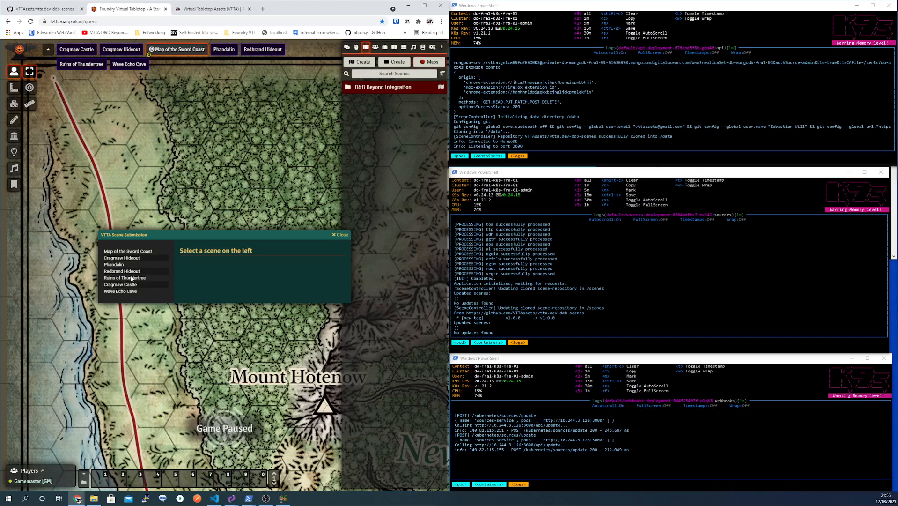
- Load the Wave Echo Cave scene and move the submission window up out of the way
left_click_drag(180, 234, 173, 182)
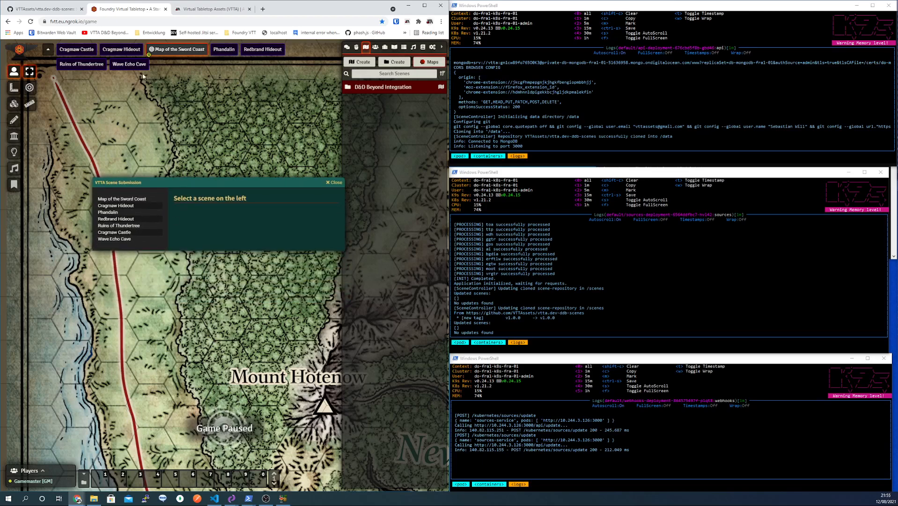
left_click(129, 67)
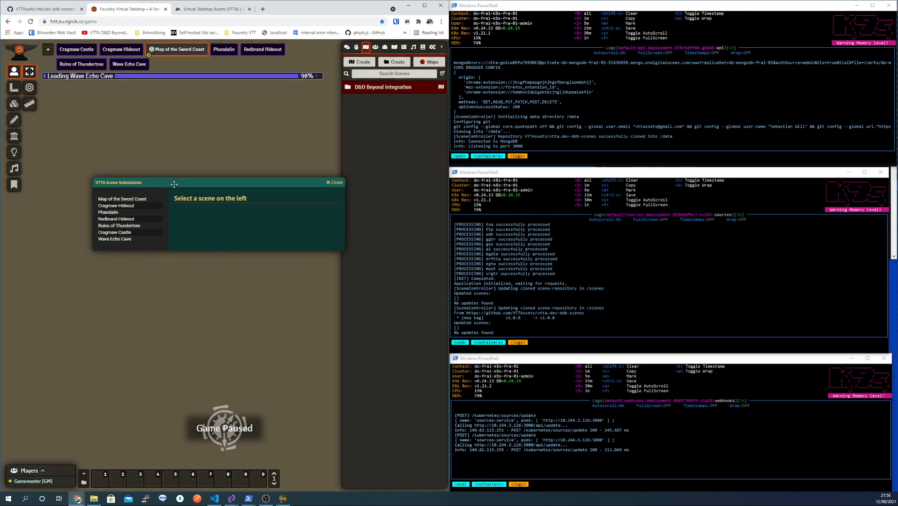
left_click_drag(174, 182, 156, 121)
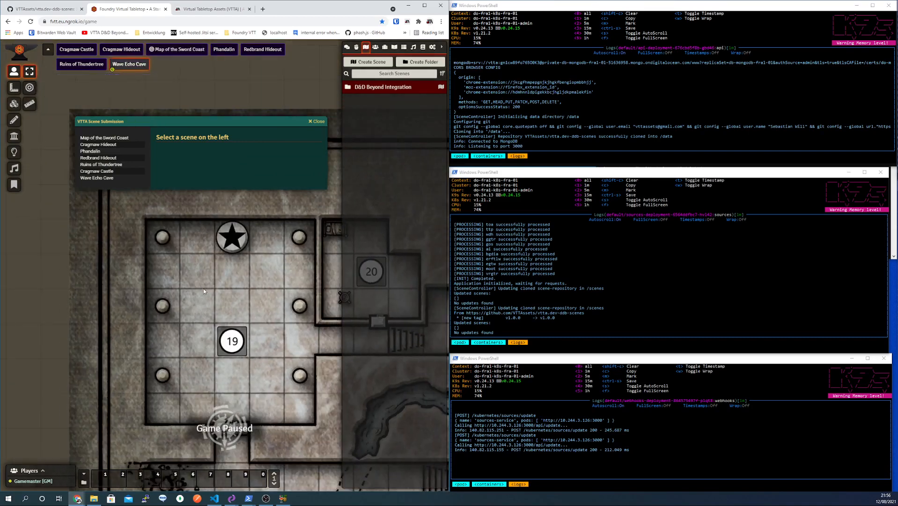
- Pan and zoom the cave map up to the Wave Echo Cave title
scroll(204, 288, "down", 3)
left_click_drag(204, 287, 189, 227)
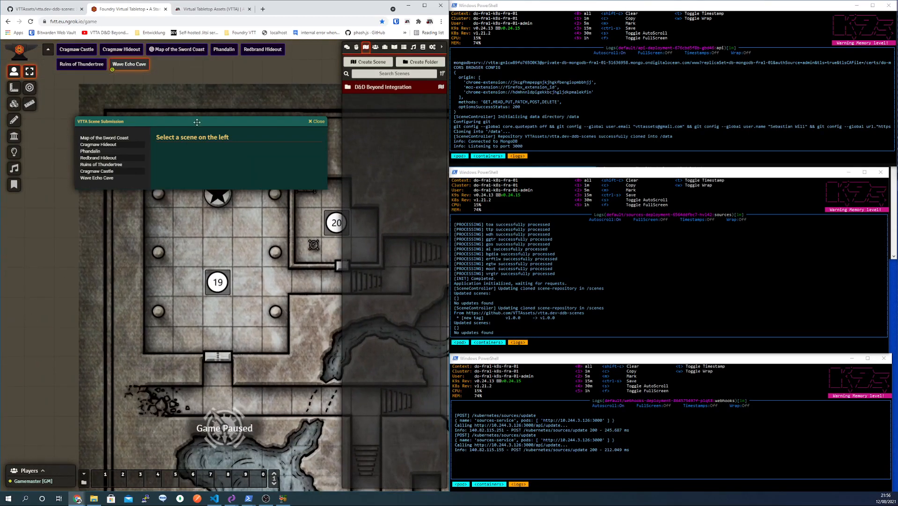
left_click_drag(197, 122, 226, 71)
scroll(216, 251, "down", 3)
left_click_drag(252, 237, 143, 183)
scroll(177, 235, "down", 6)
left_click_drag(204, 266, 156, 145)
left_click_drag(216, 416, 189, 302)
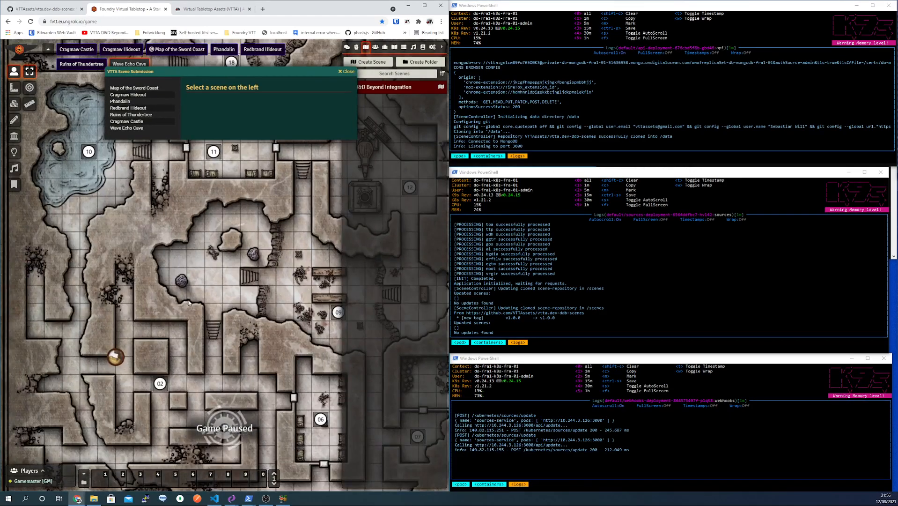
scroll(188, 303, "down", 5)
left_click_drag(230, 426, 192, 256)
left_click_drag(231, 442, 231, 361)
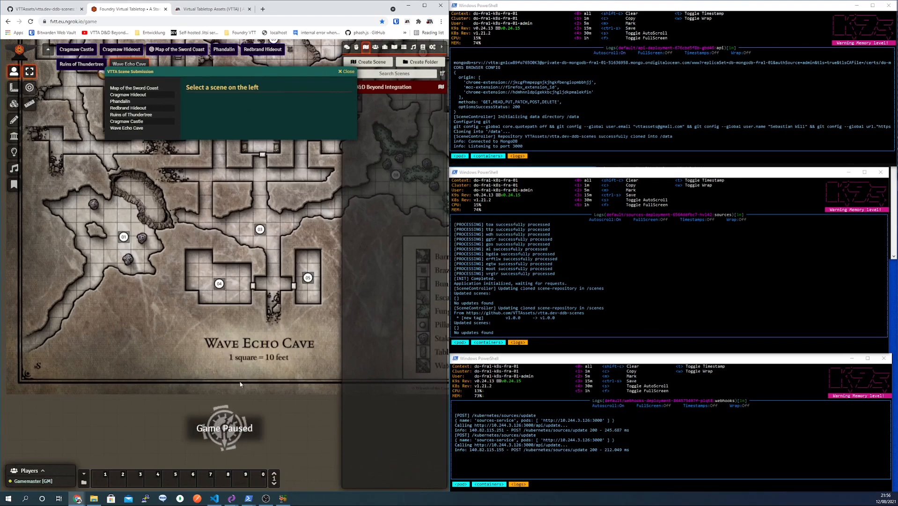
scroll(202, 281, "up", 14)
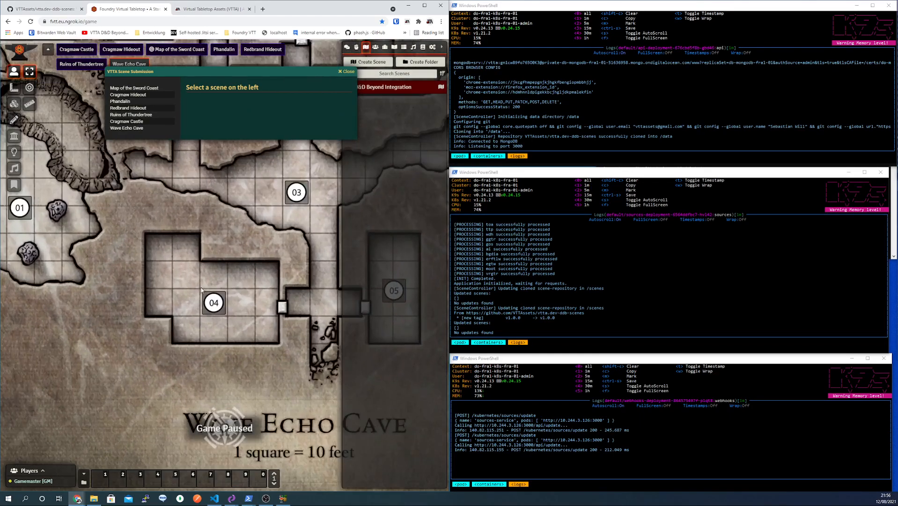
scroll(202, 300, "up", 8)
left_click_drag(46, 171, 84, 177)
scroll(61, 176, "down", 6)
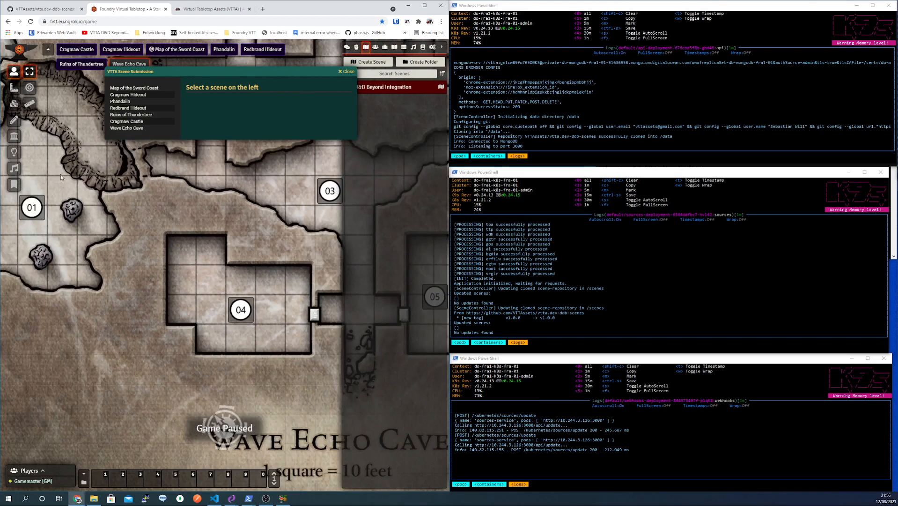
- Show the Walls layer to inspect the cave walls, then return to Token controls
left_click(14, 135)
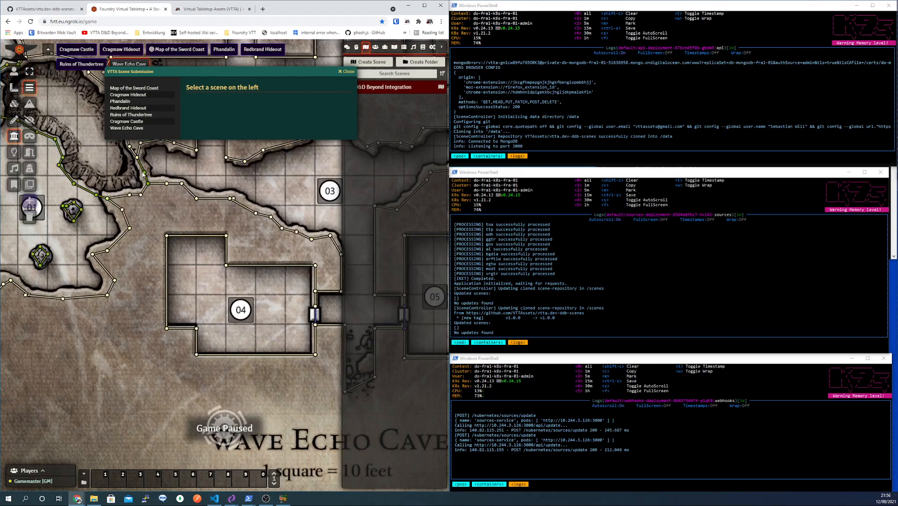
scroll(290, 296, "down", 6)
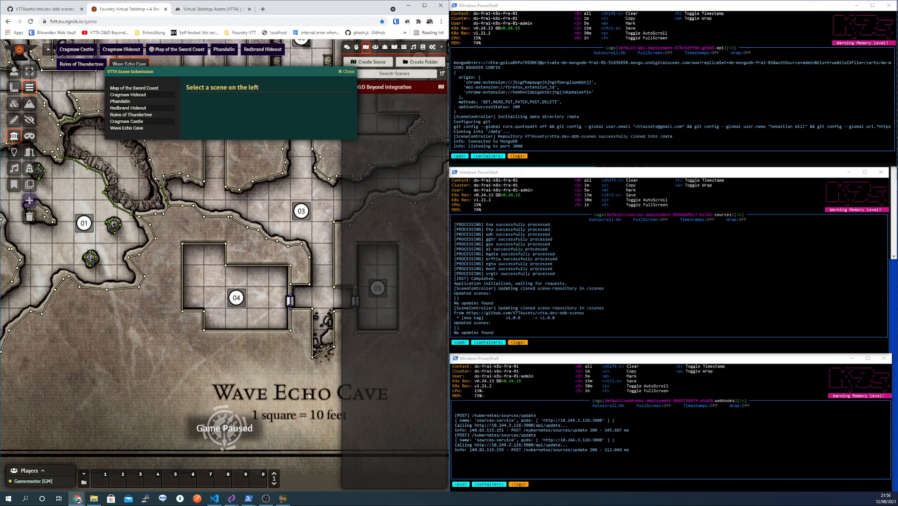
scroll(164, 302, "down", 6)
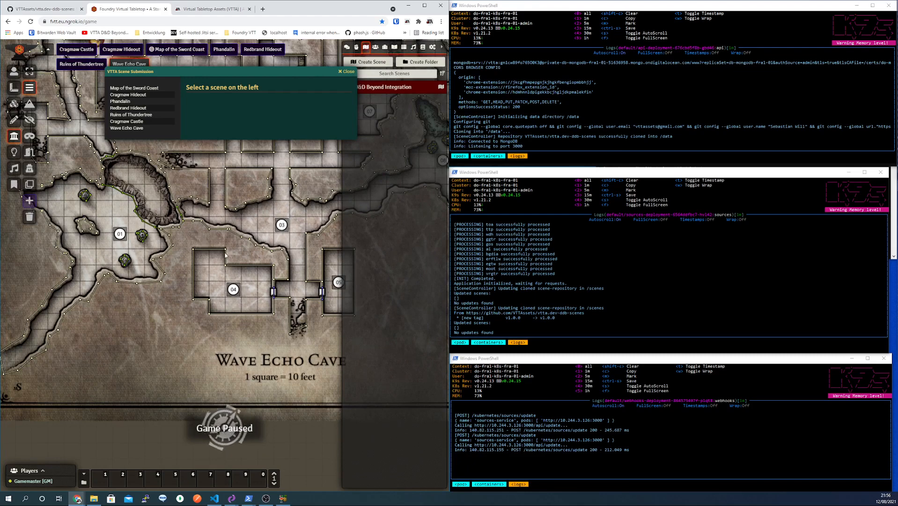
left_click(14, 74)
- Pan and zoom the map across rooms 12 to 15 to frame room 15
left_click_drag(158, 143, 190, 363)
left_click_drag(256, 183, 222, 243)
scroll(222, 243, "down", 6)
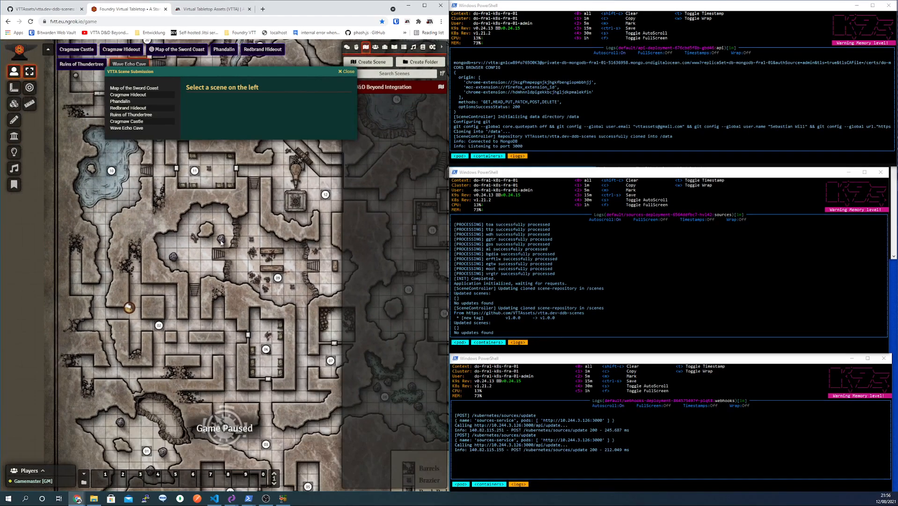
left_click_drag(315, 257, 229, 262)
scroll(253, 281, "up", 10)
left_click_drag(270, 305, 228, 318)
scroll(221, 318, "up", 5)
scroll(250, 378, "up", 5)
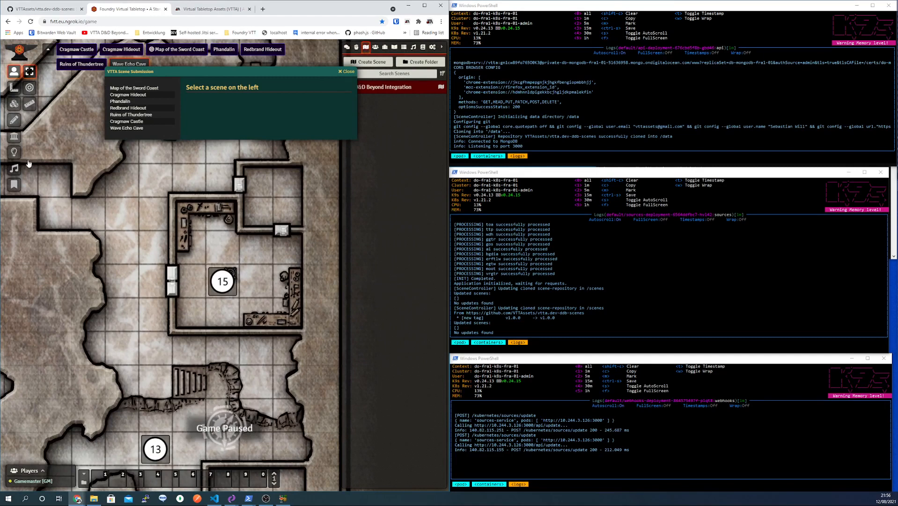
- Place a new light source beside note 15 in room 15
left_click(14, 152)
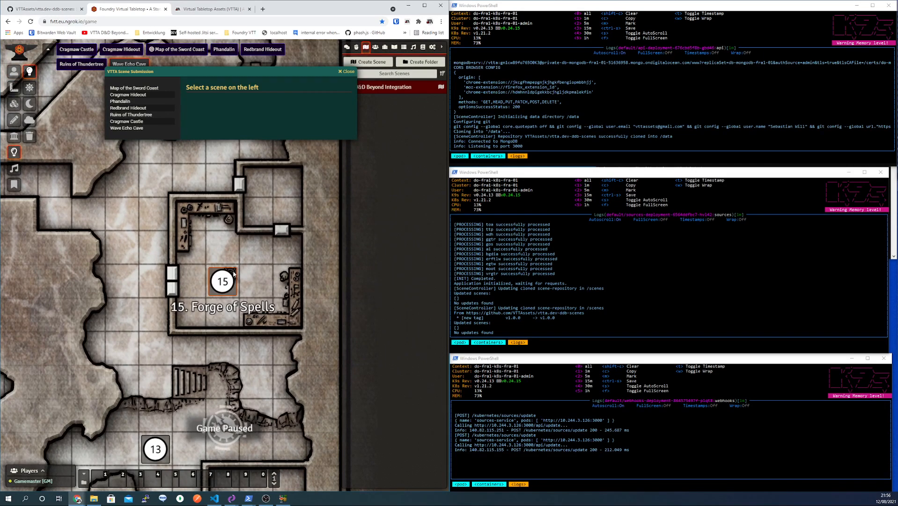
left_click_drag(237, 267, 295, 319)
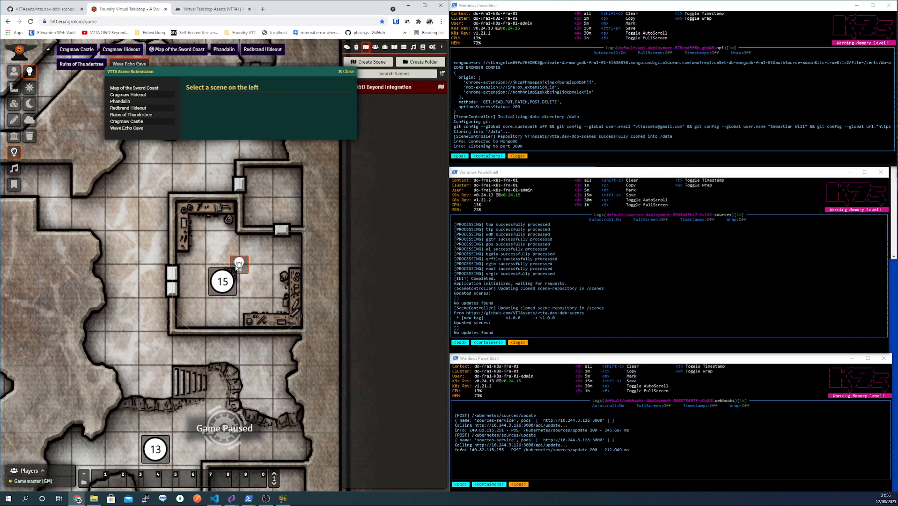
mouse_move(239, 264)
left_mouse_down()
mouse_move(244, 286)
mouse_move(235, 273)
left_mouse_up()
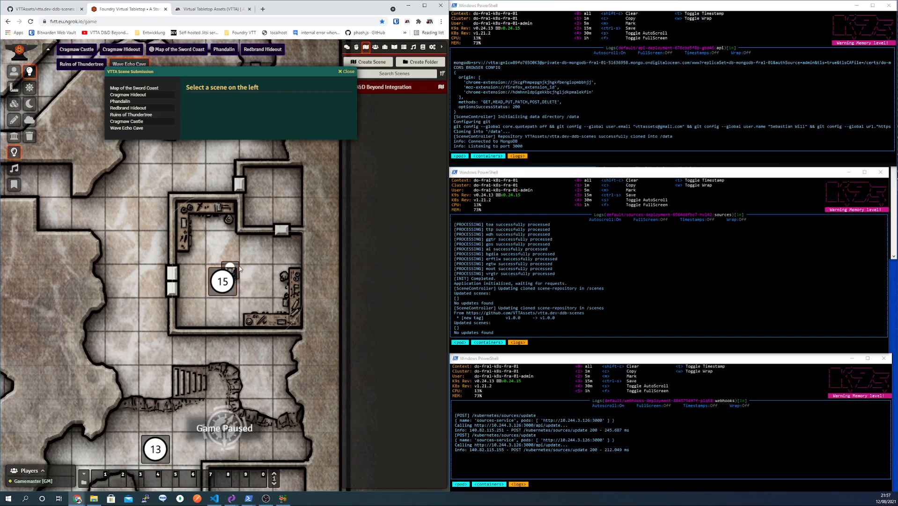
- Set the new light's colour to dark blue #002699
double_click(239, 269)
left_click(290, 295)
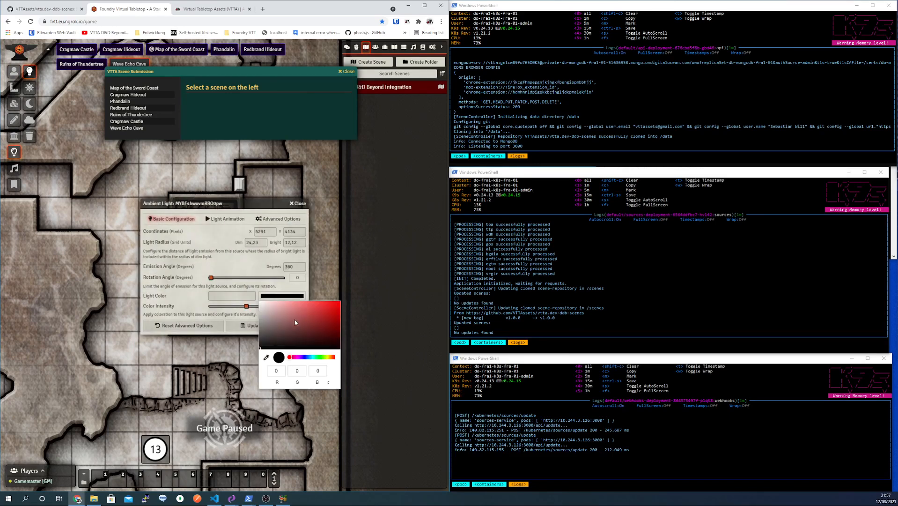
left_click(306, 357)
left_click_drag(328, 323, 339, 320)
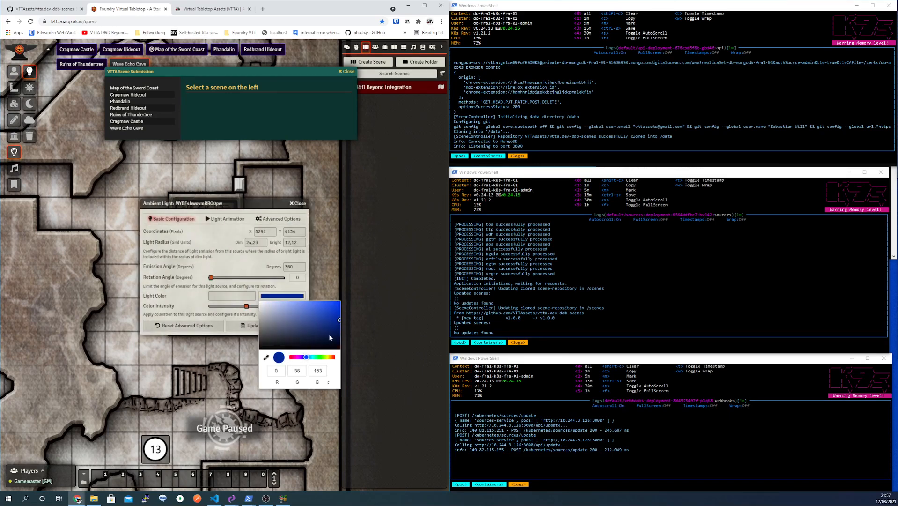
left_click(269, 383)
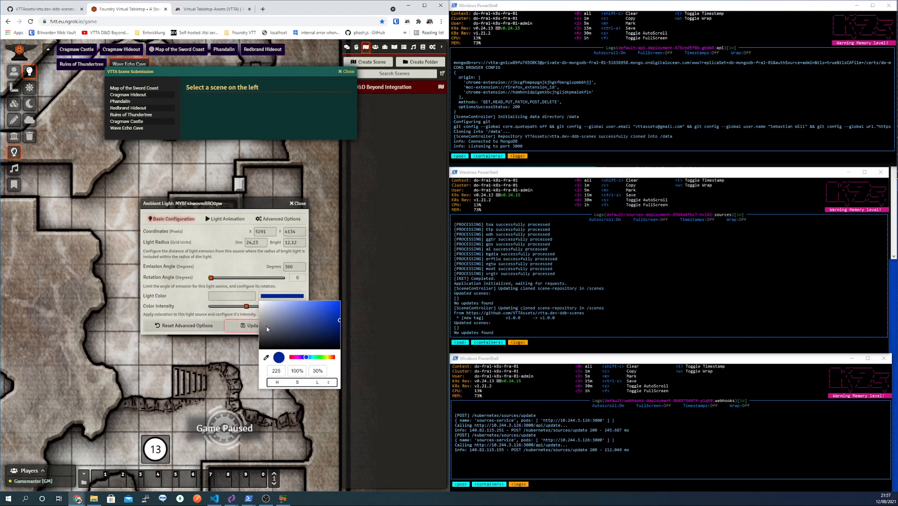
left_click(227, 267)
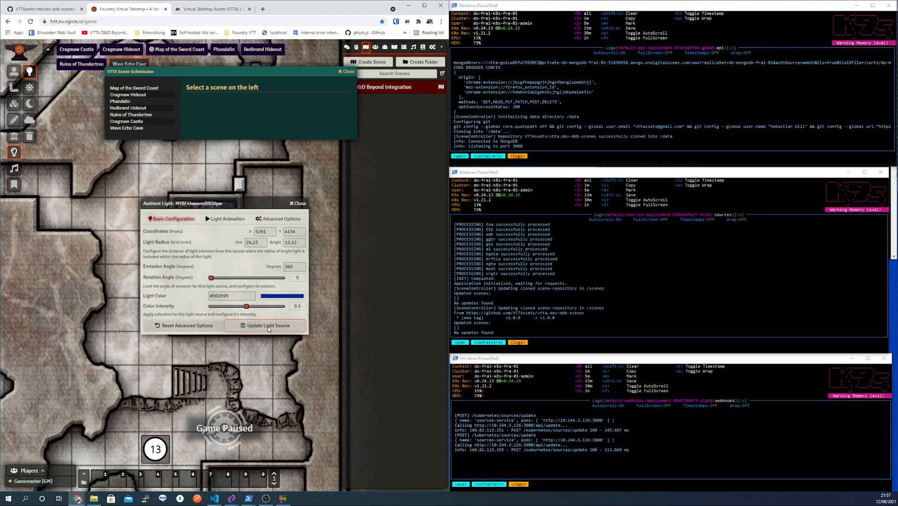
left_click(226, 218)
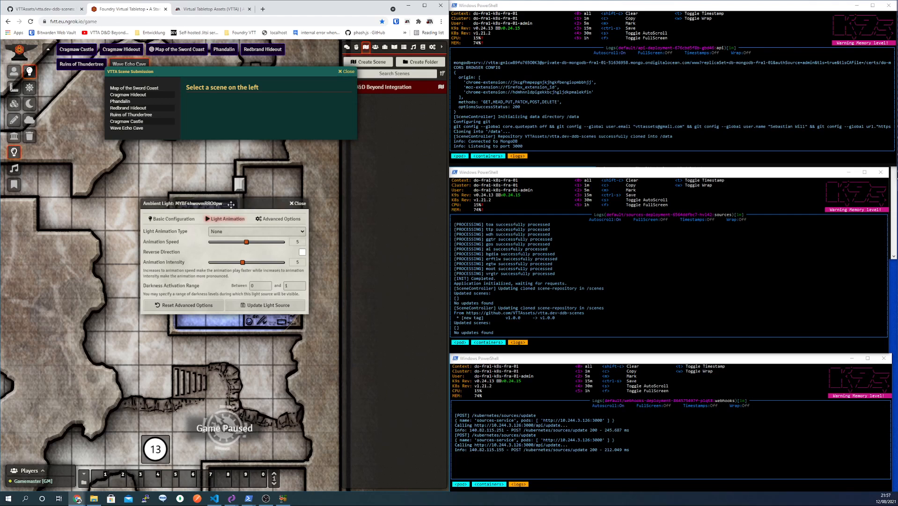
- Give the light a Pulsing Wave animation with speed 3 and intensity 5
left_click(236, 231)
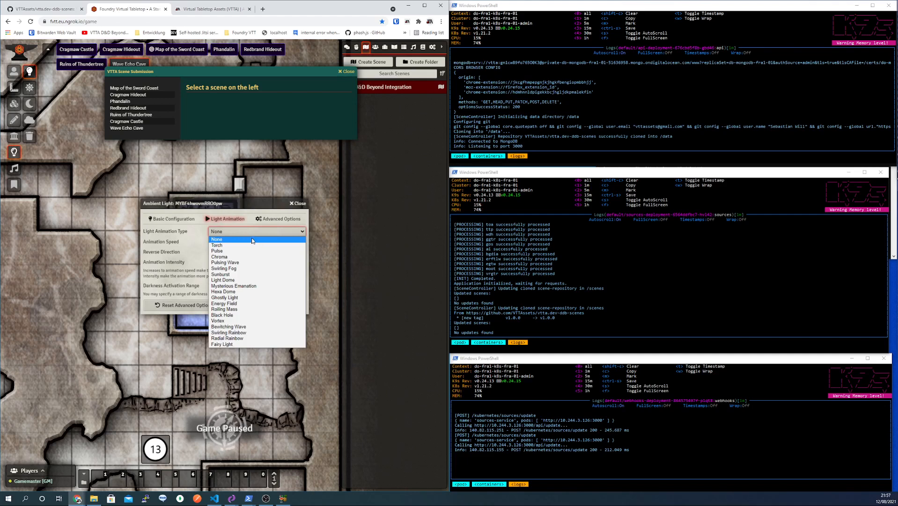
left_click(246, 263)
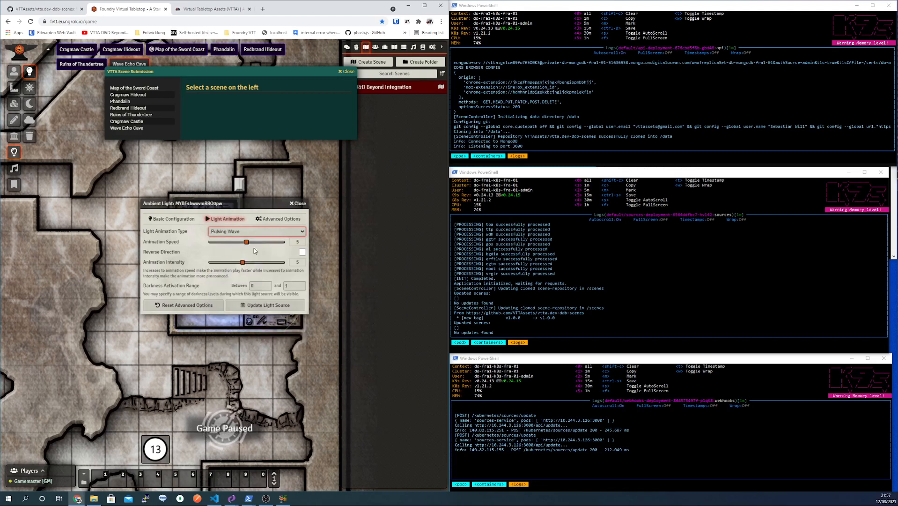
left_click_drag(245, 200, 142, 124)
left_click_drag(115, 122, 274, 312)
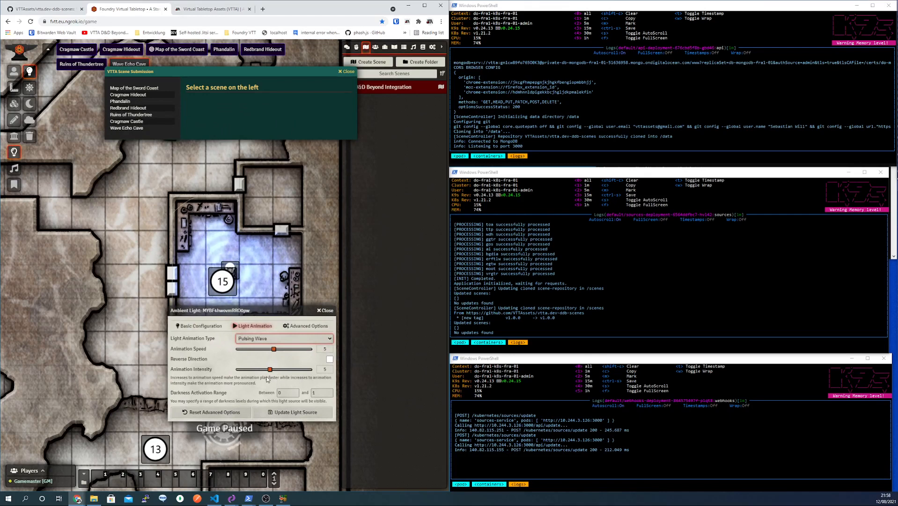
mouse_move(270, 370)
left_mouse_down()
mouse_move(256, 371)
mouse_move(270, 371)
left_mouse_up()
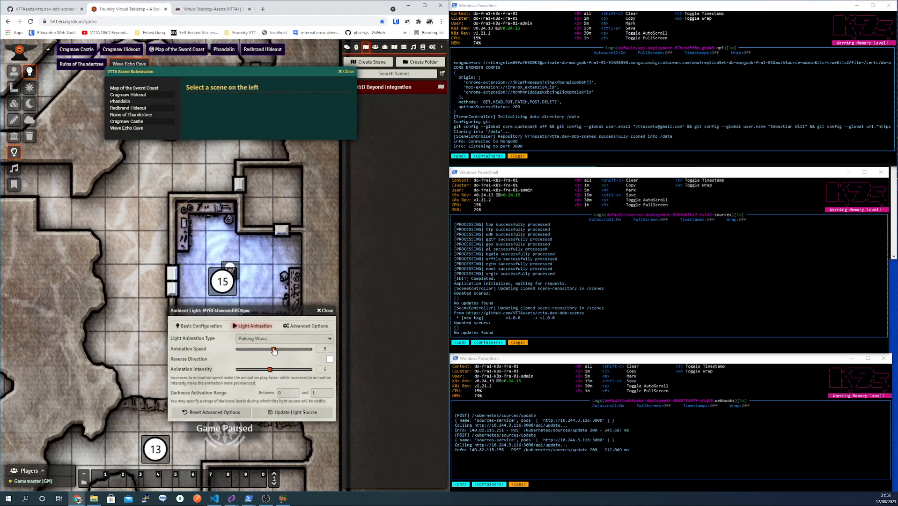
left_click_drag(274, 349, 244, 350)
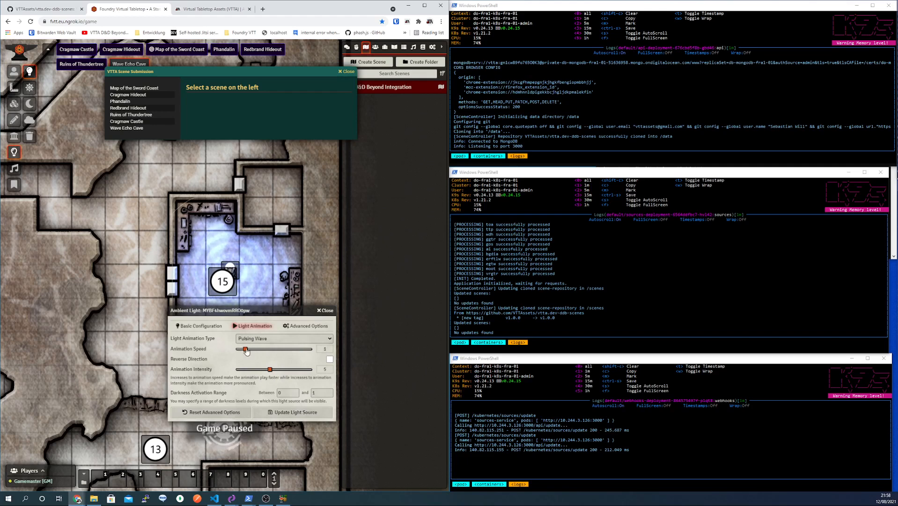
left_click(213, 326)
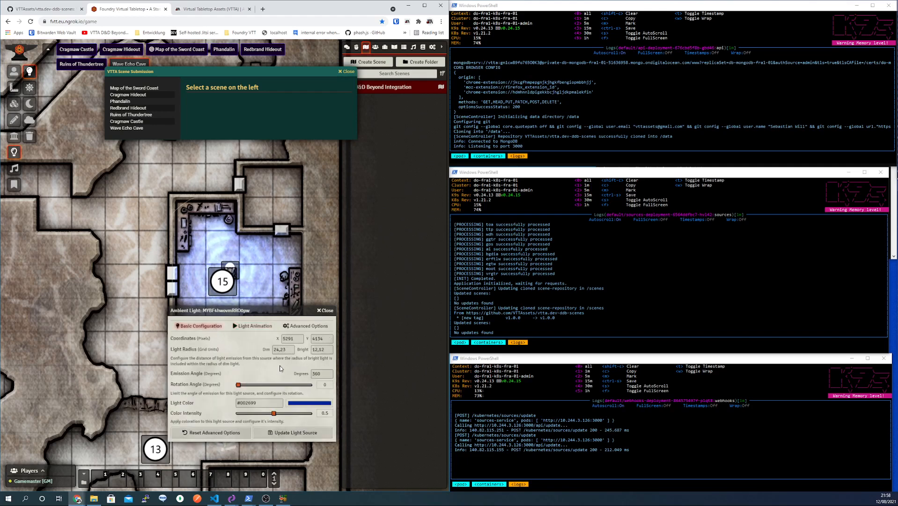
- Reduce the light's colour intensity, set luminosity to 0.55 as a Local Light, and update it
left_click_drag(268, 311, 260, 332)
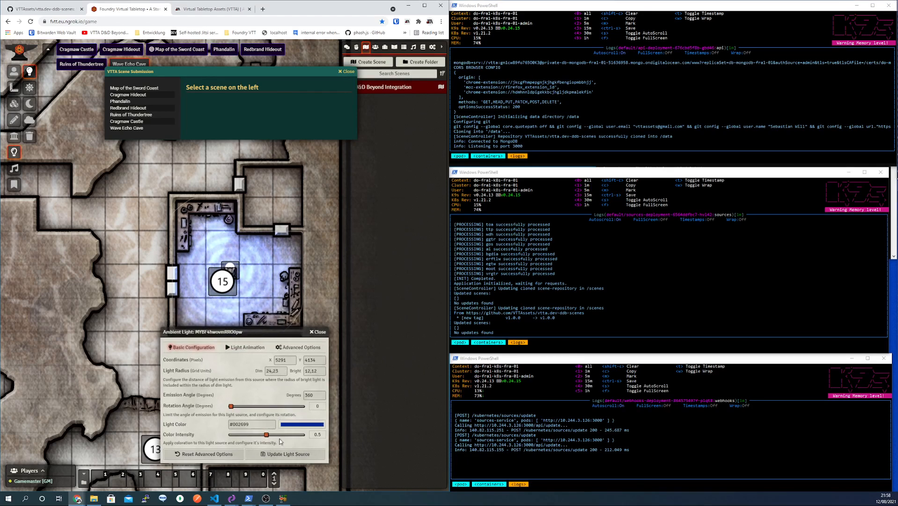
left_click_drag(266, 435, 249, 449)
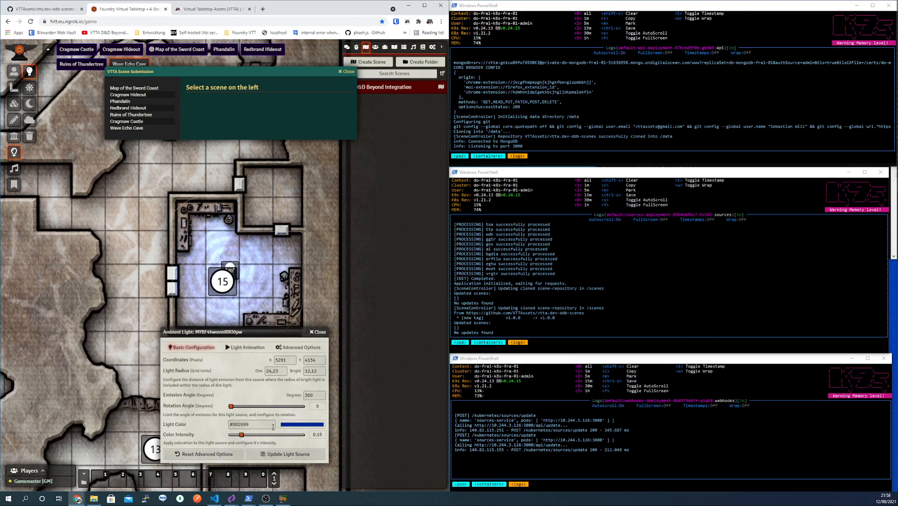
left_click(290, 348)
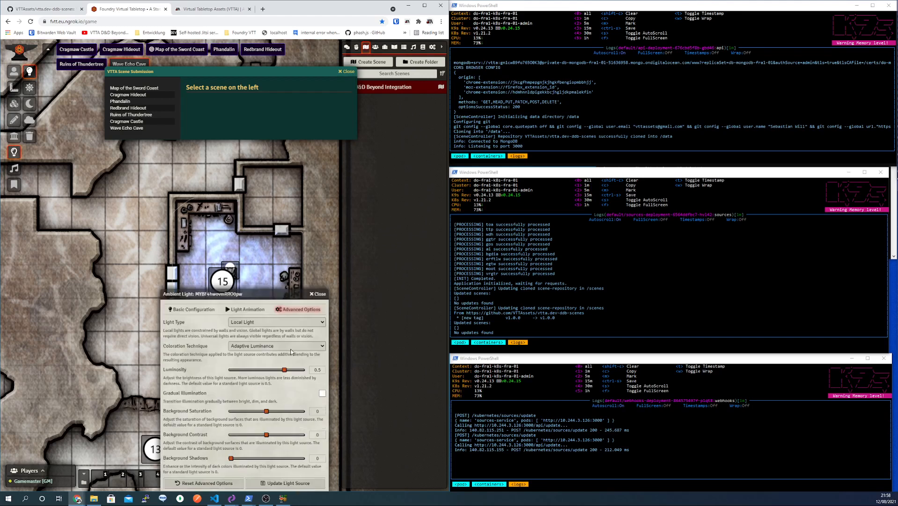
left_click_drag(241, 294, 361, 230)
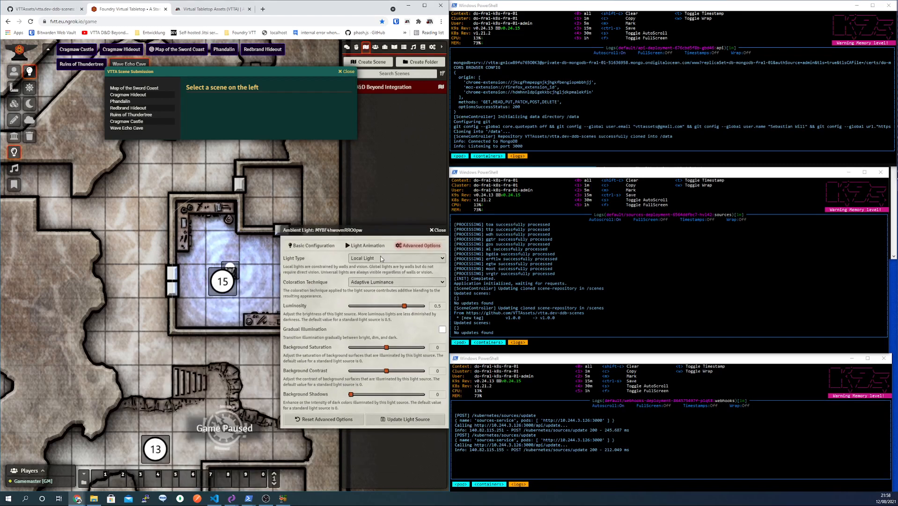
left_click(382, 258)
left_click(348, 265)
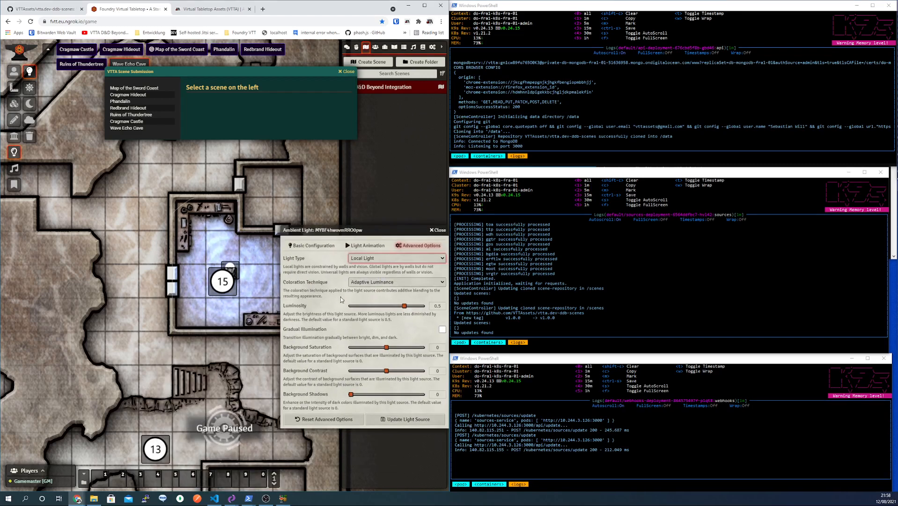
mouse_move(404, 306)
left_mouse_down()
mouse_move(380, 307)
mouse_move(406, 307)
left_mouse_up()
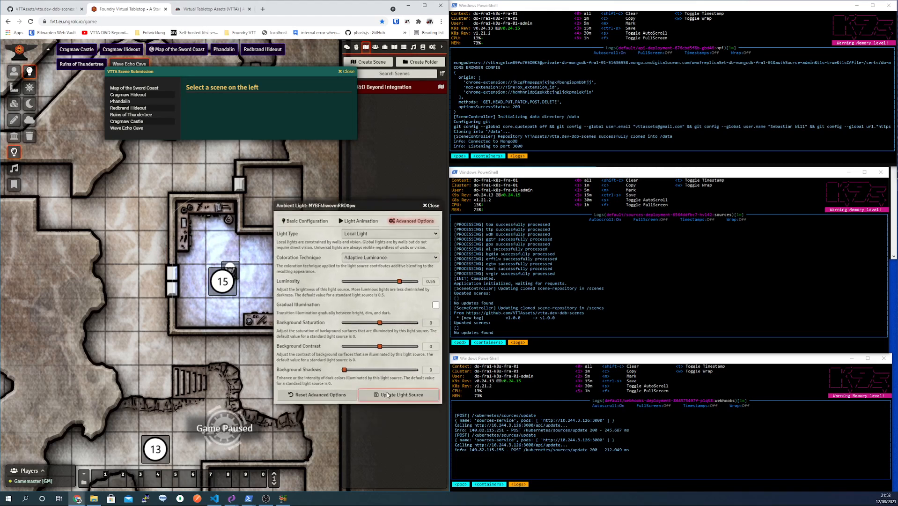
left_click(388, 395)
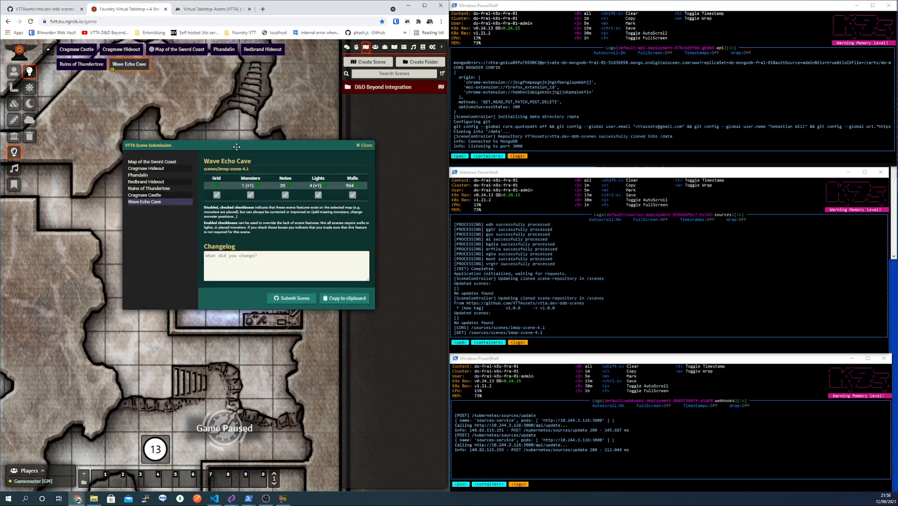
- Exit the sources pod logs in k9s back to the default namespace pods list
left_click_drag(217, 73, 235, 146)
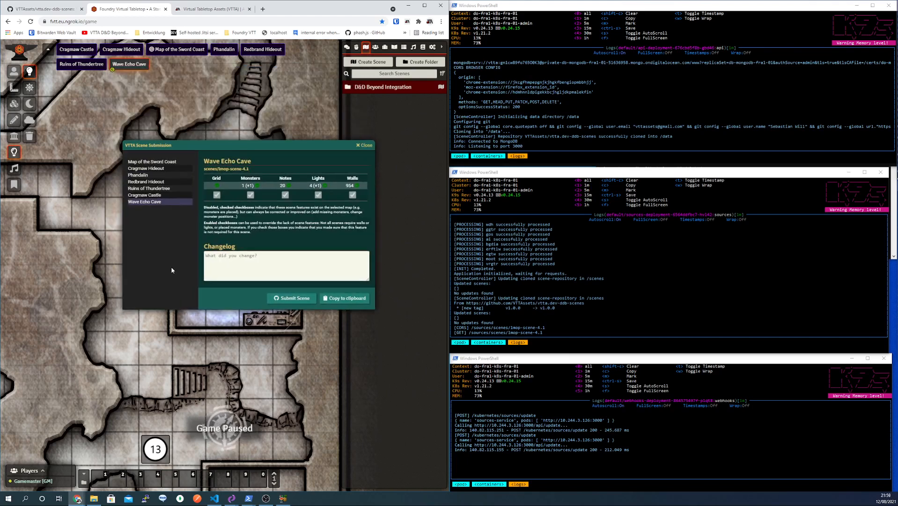
left_click(586, 249)
key("Escape")
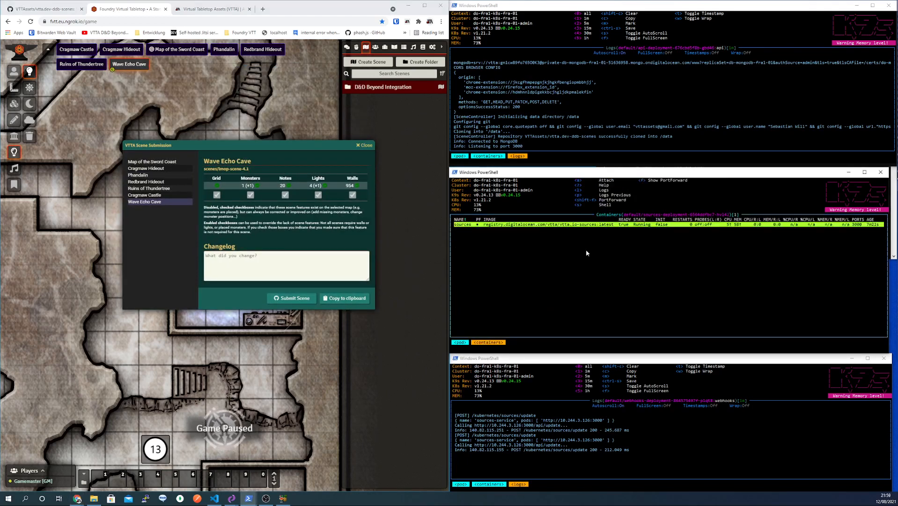
- Browse the pods from api-deployment to webhooks-deployment, confirming each is Running
key("Up")
key("Up")
key("Up")
key("Up")
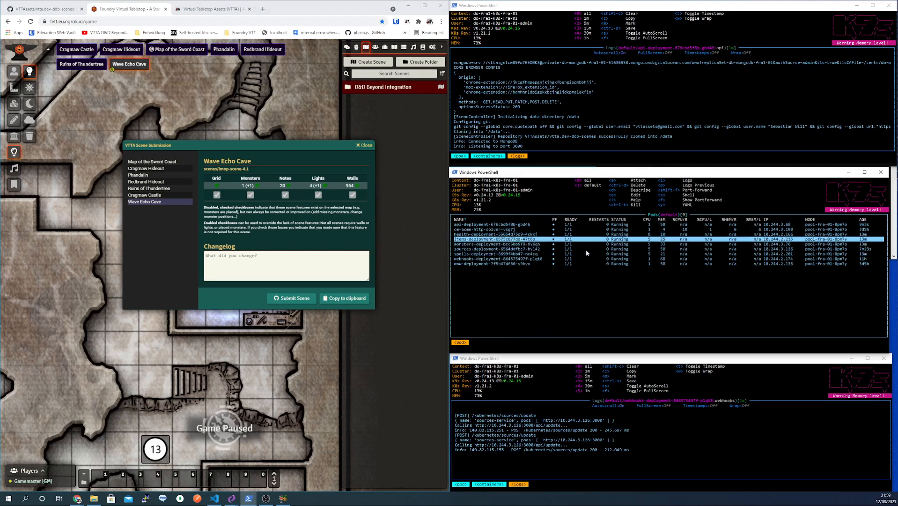
key("Up")
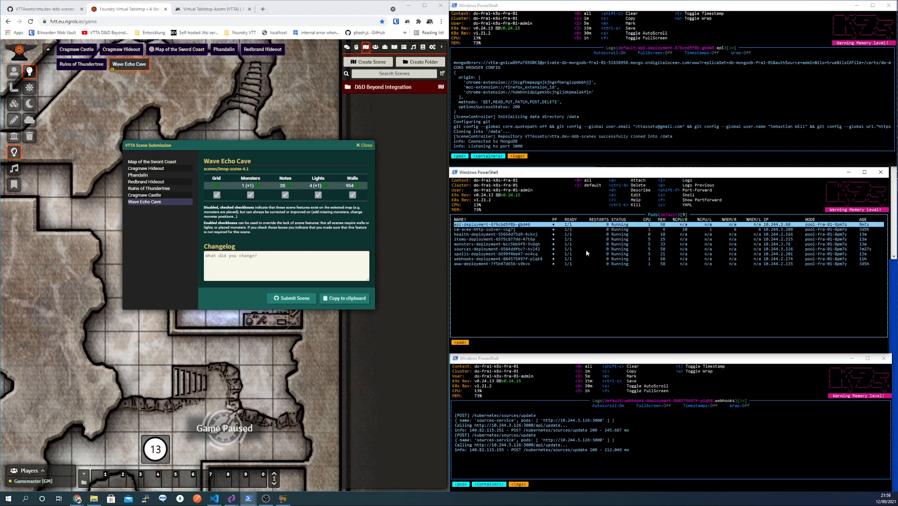
key("Down")
key("Down")
key("Down")
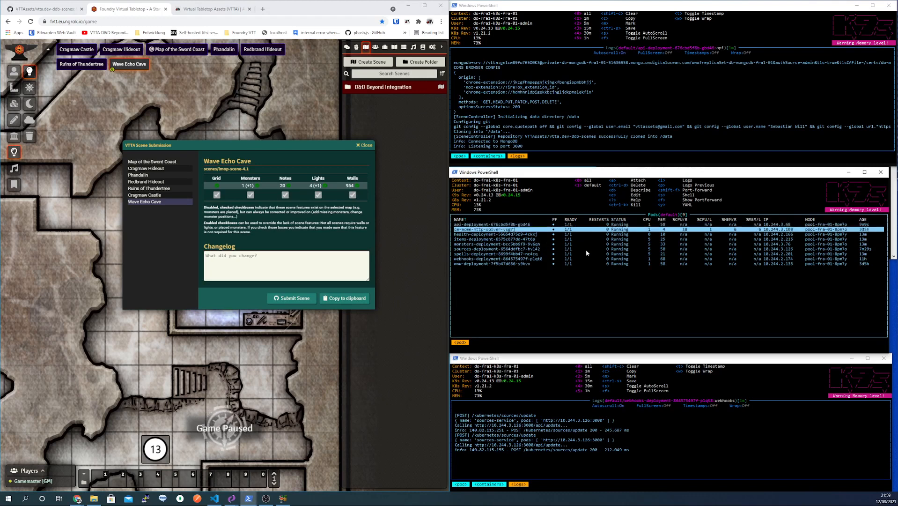
key("Down")
key("Down")
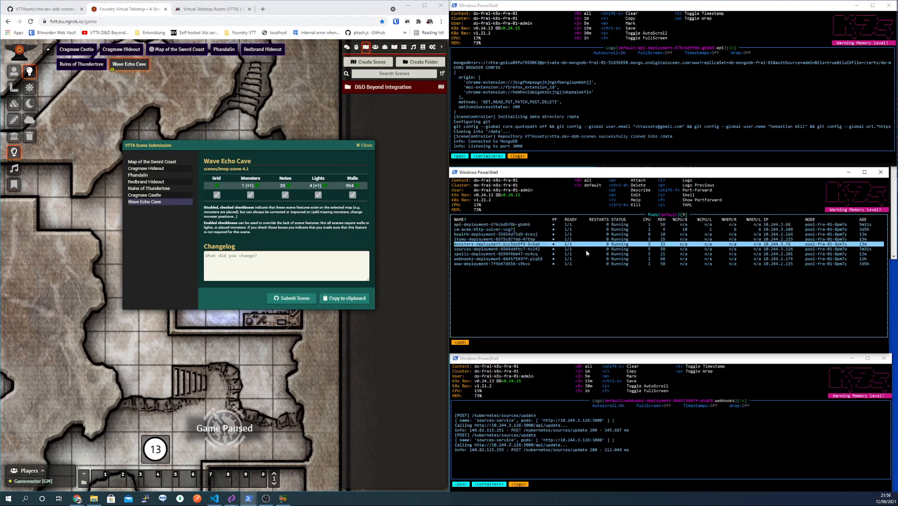
key("Down")
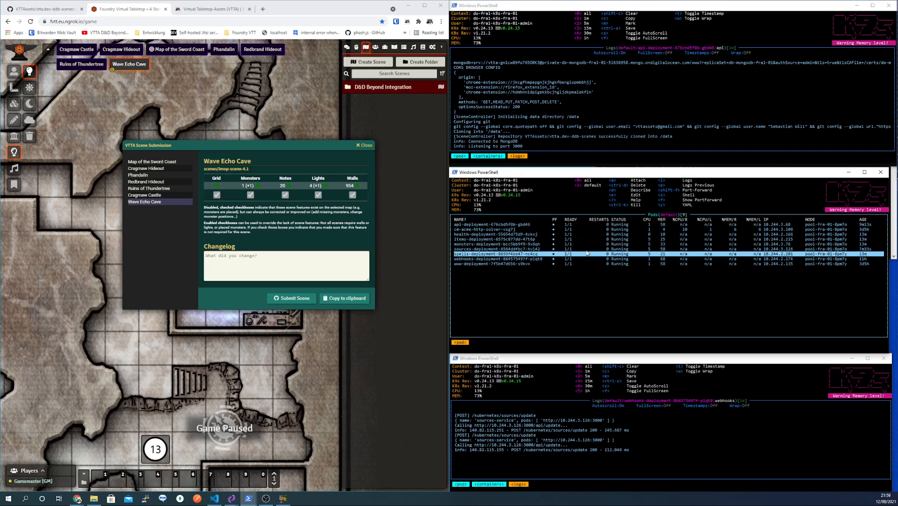
key("Down")
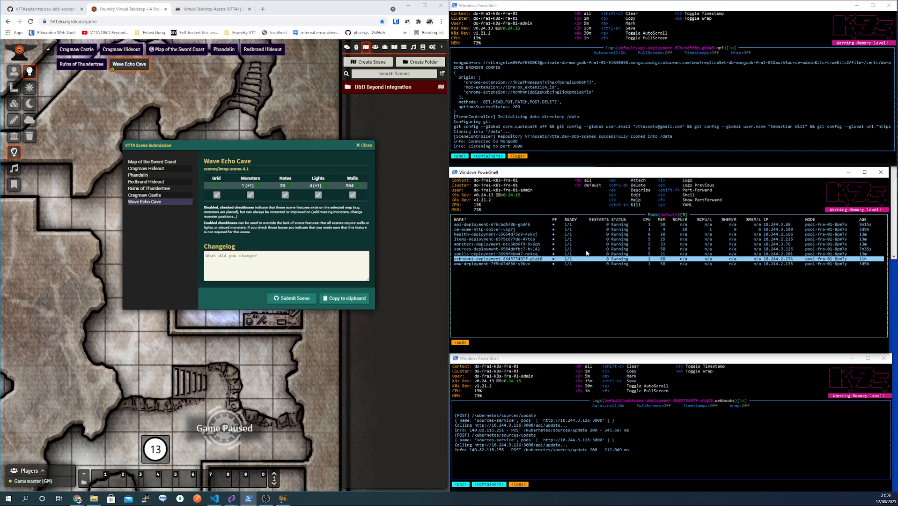
key("Up")
key("Up")
key("Up")
key("Up")
key("Up")
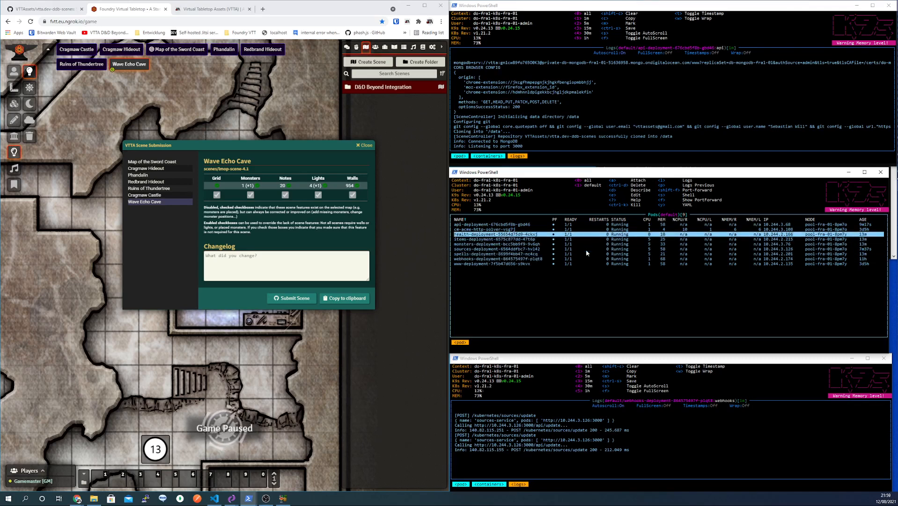
key("Up")
key("Up")
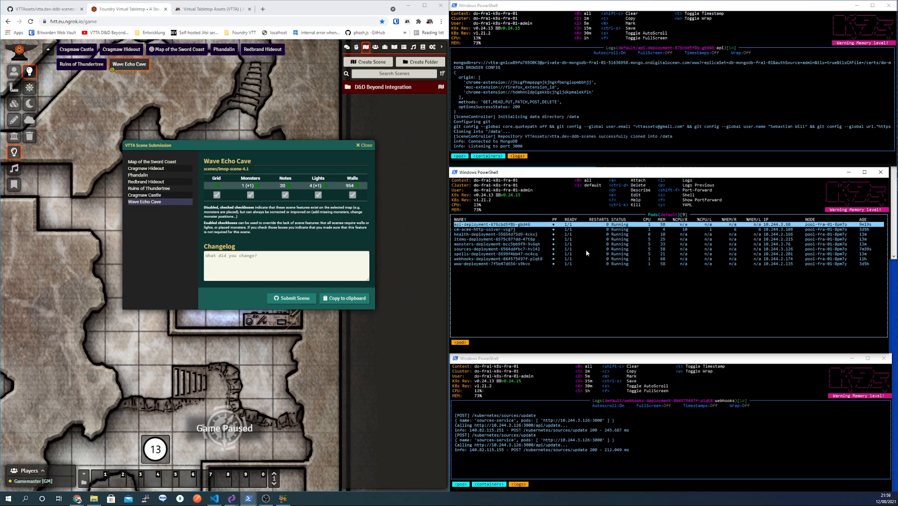
key("Down")
key("Down")
key("Down")
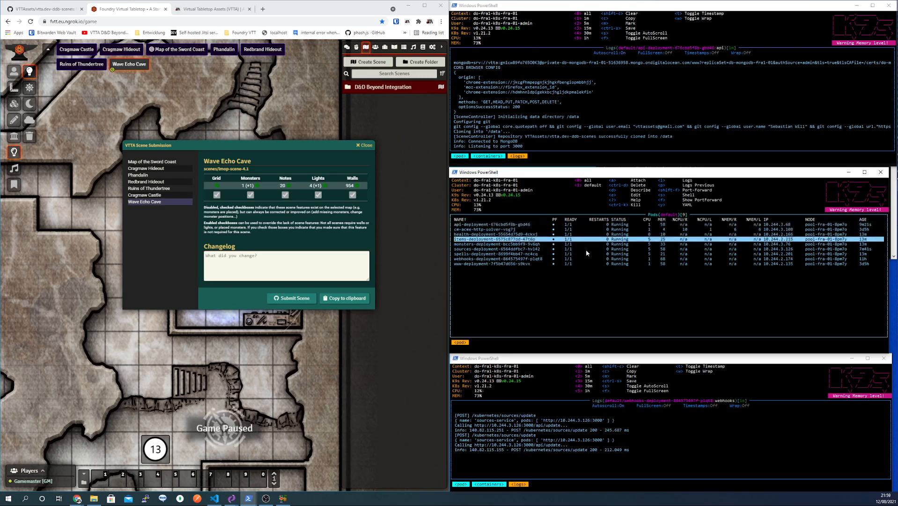
key("Down")
key("Down")
key("Down")
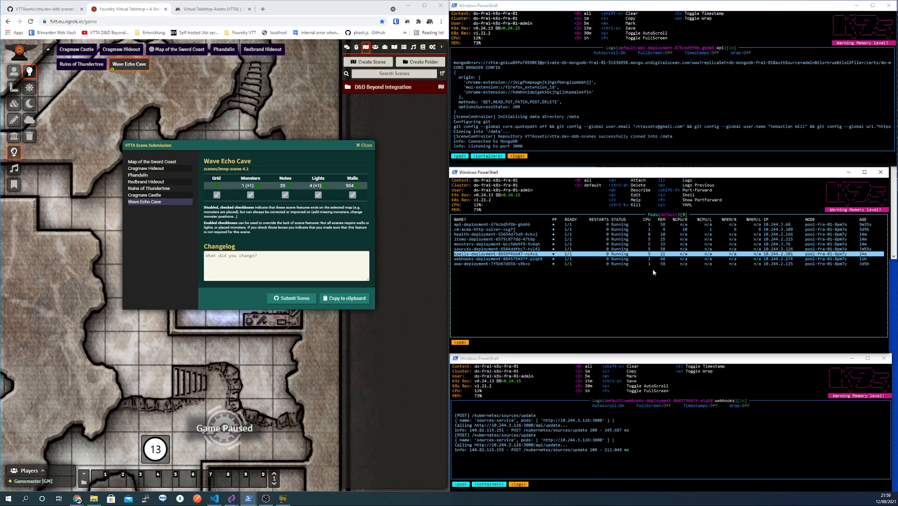
- Delete the token at the lower left of the Wave Echo Cave map
left_click_drag(332, 142, 353, 138)
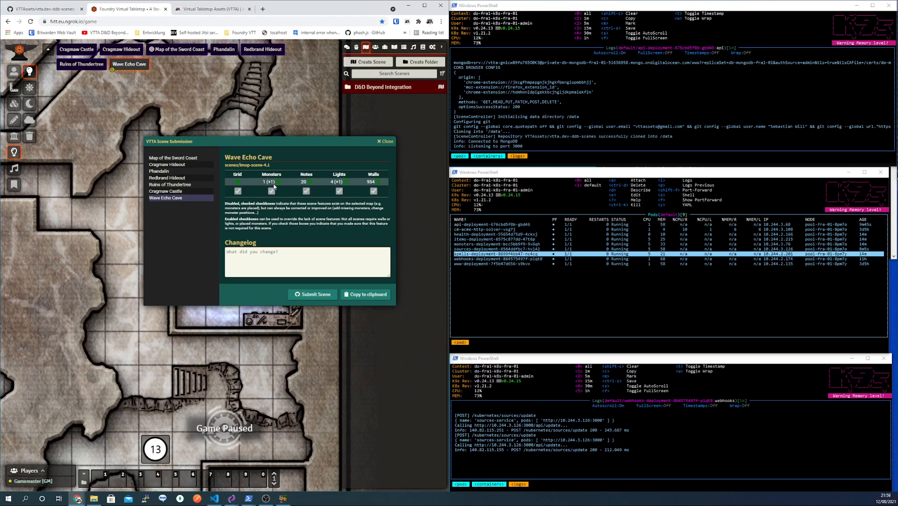
left_click_drag(77, 348, 311, 326)
scroll(155, 320, "down", 10)
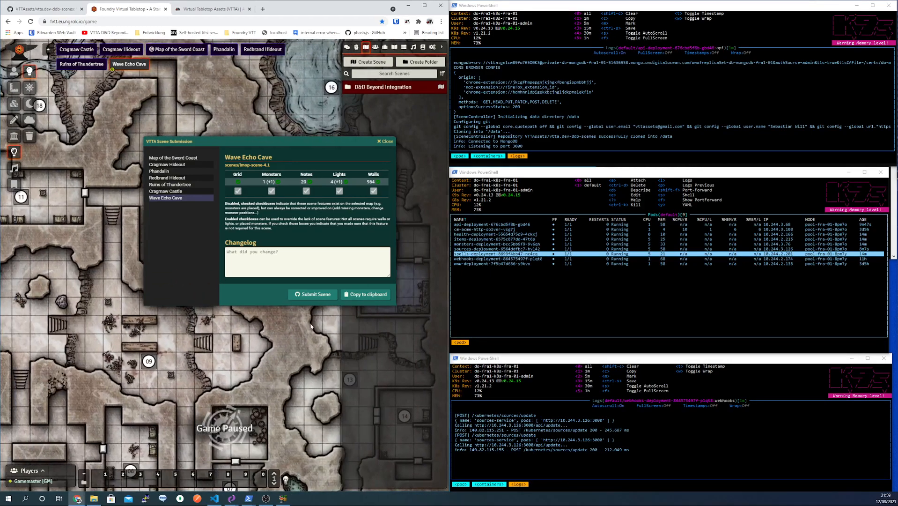
left_click_drag(255, 327, 397, 300)
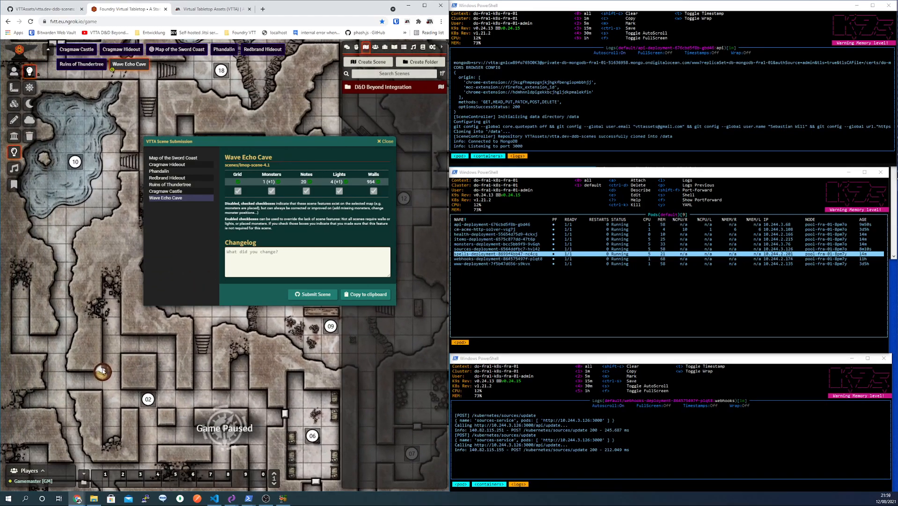
left_click(14, 71)
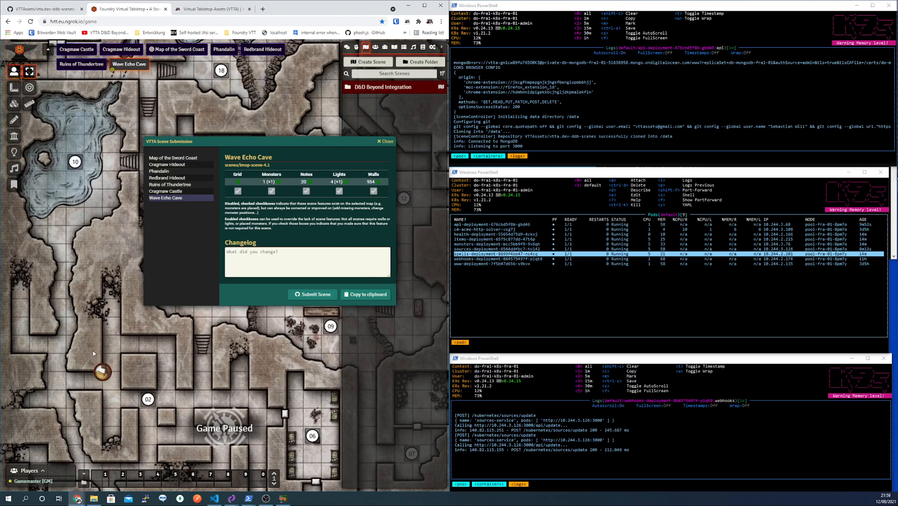
left_click(102, 372)
key("Delete")
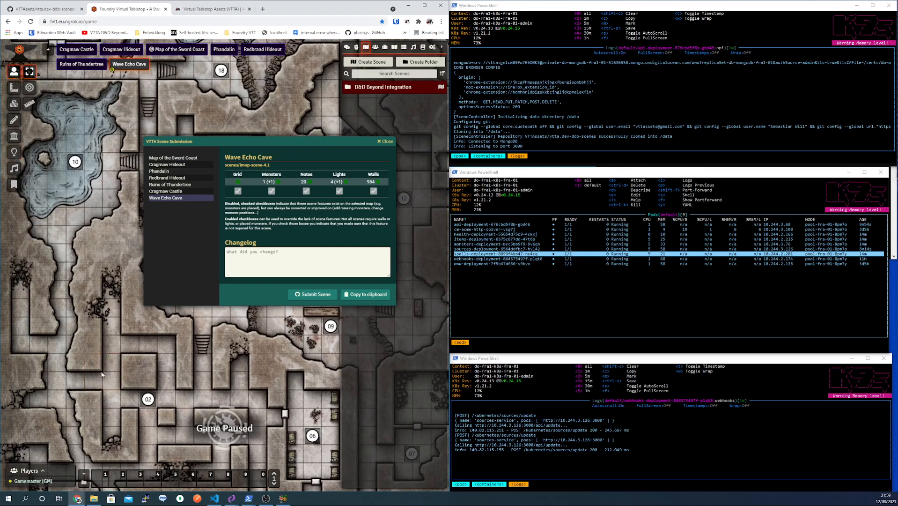
- Switch the submission to Cragmaw Castle and back to Wave Echo Cave, refreshing monsters to 0
left_click_drag(112, 356, 101, 338)
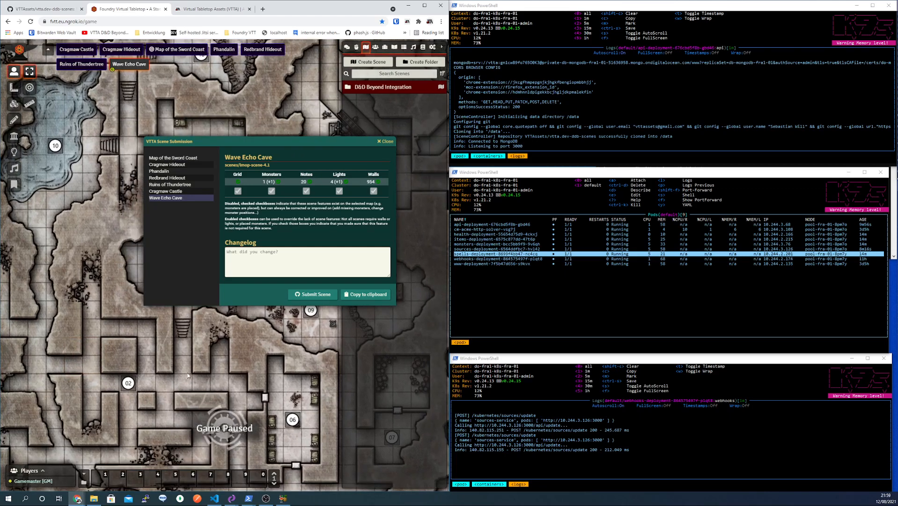
left_click_drag(191, 328, 143, 325)
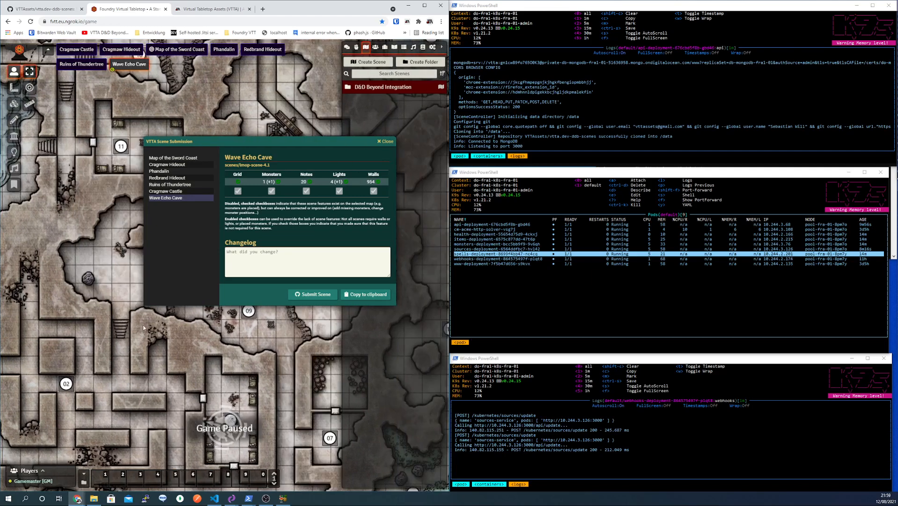
left_click(172, 191)
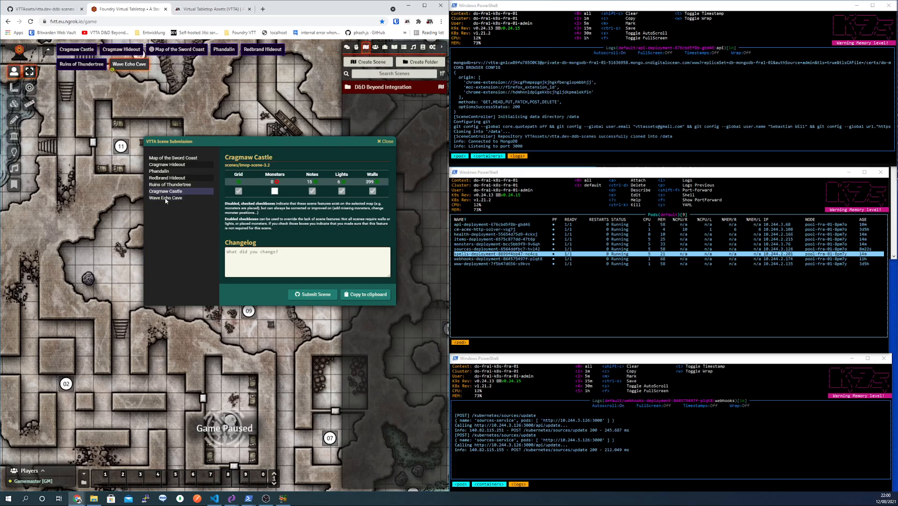
left_click(166, 198)
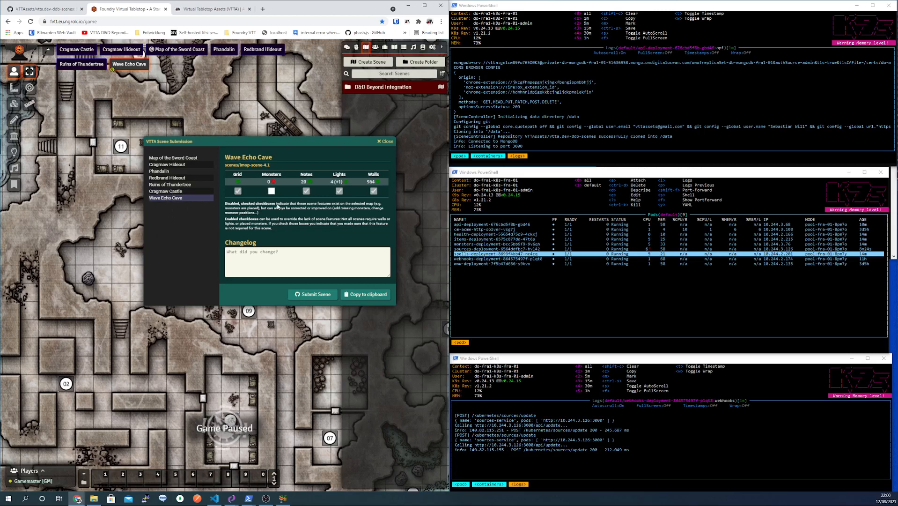
left_click_drag(286, 141, 219, 142)
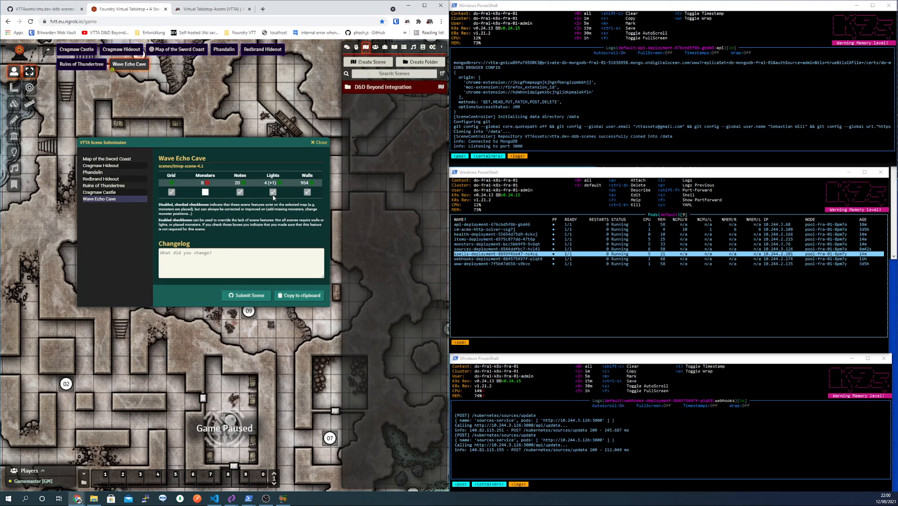
left_click_drag(259, 146, 273, 141)
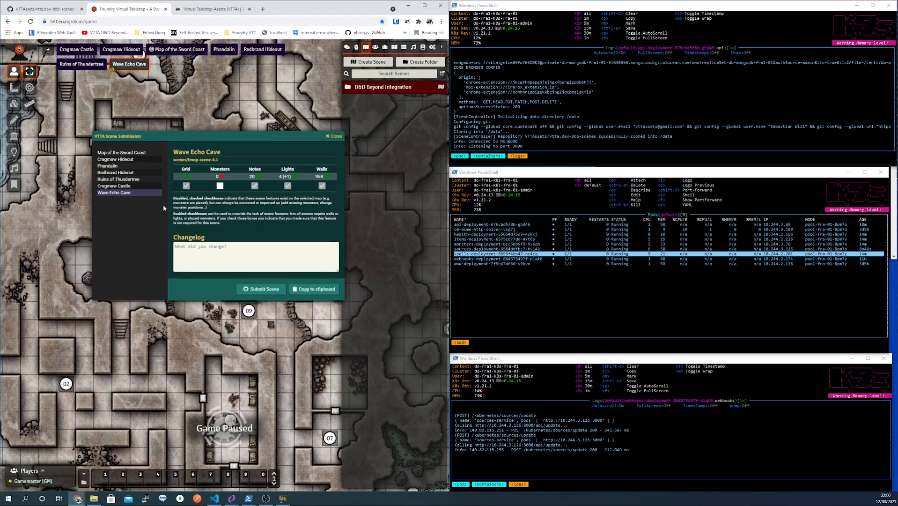
- Open vtta.io in a new browser tab and go to its Status page
left_click(263, 9)
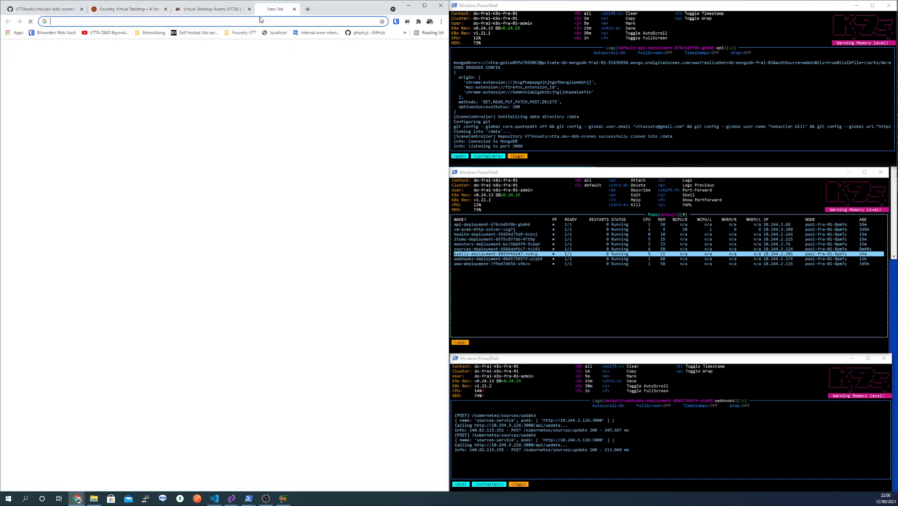
left_click(251, 23)
type("vtta.io")
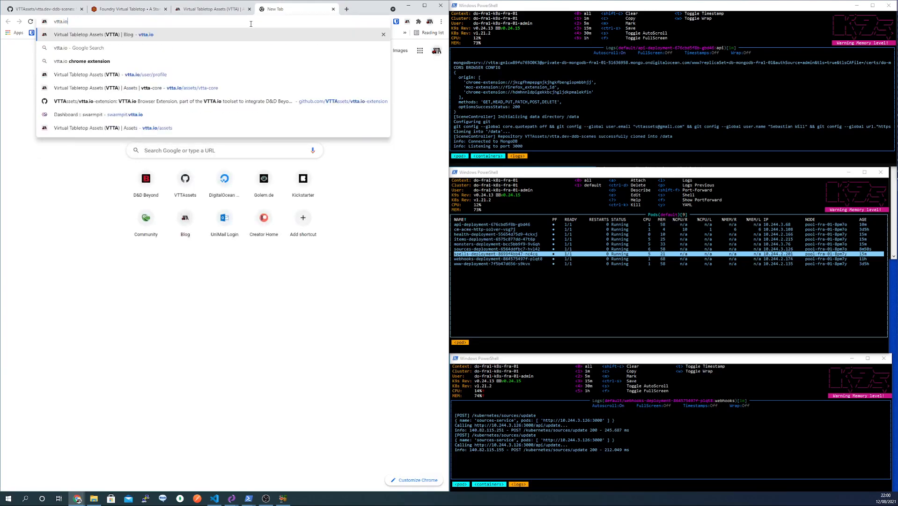
key("Return")
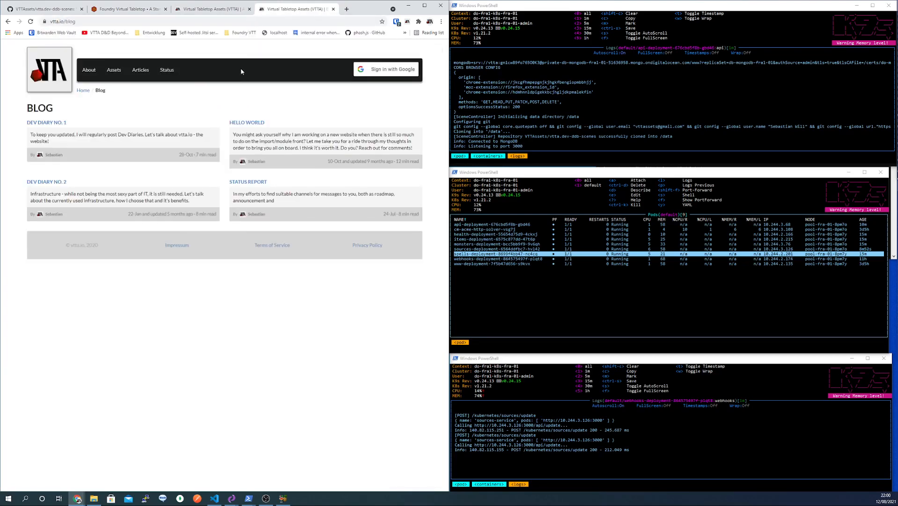
left_click(167, 70)
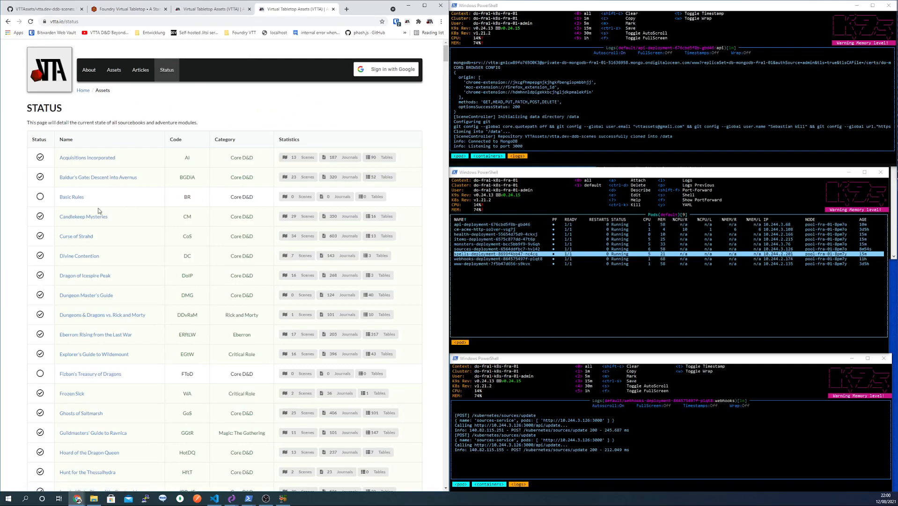
- Check the Lost Mine of Phandelver Wave Echo Cave entry's Monsters: 0 badge, then return to Foundry
scroll(99, 213, "down", 5)
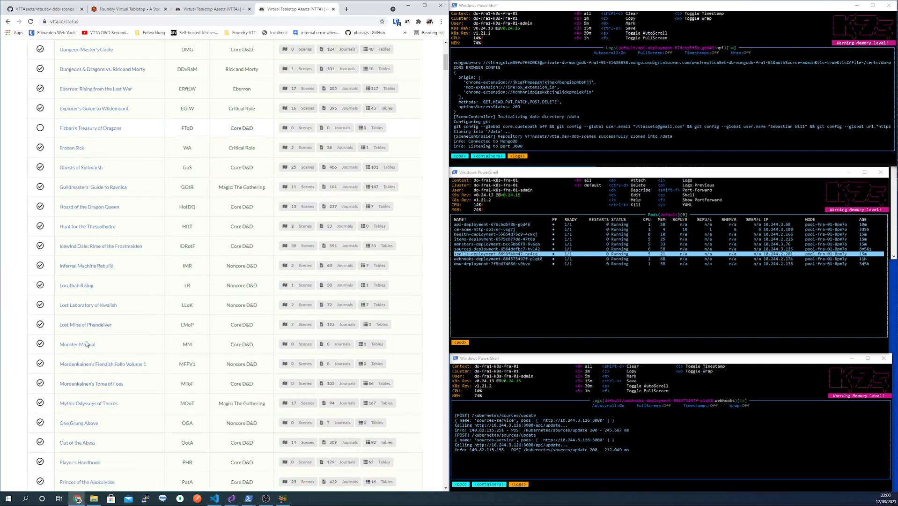
left_click(95, 326)
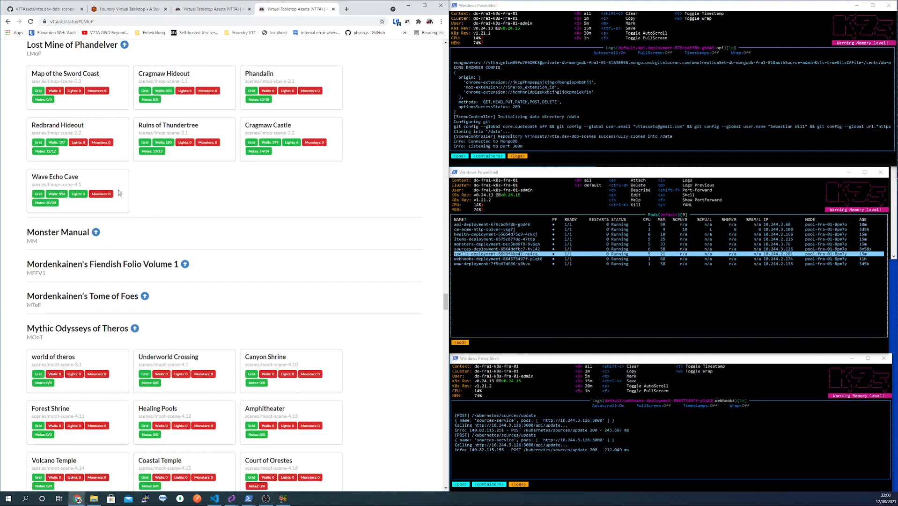
left_click_drag(30, 178, 97, 189)
left_click(94, 208)
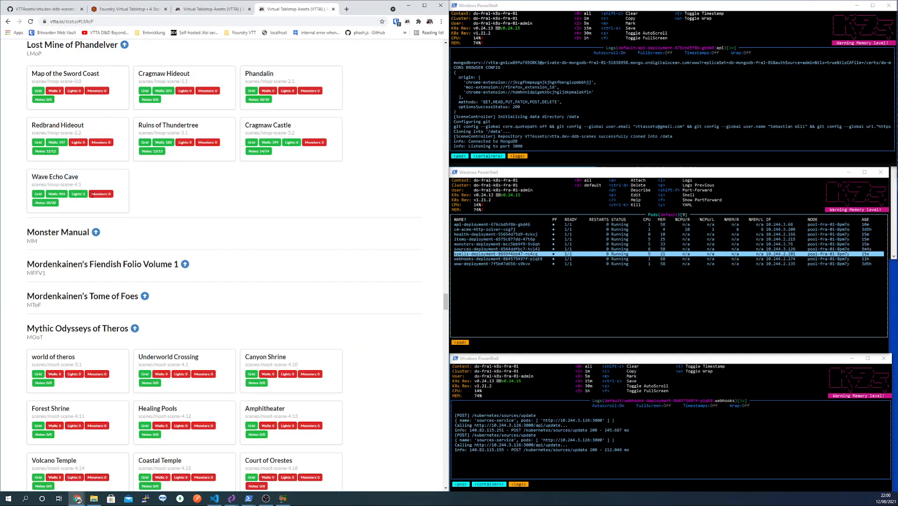
left_click_drag(90, 194, 118, 200)
left_click(109, 205)
left_click(125, 9)
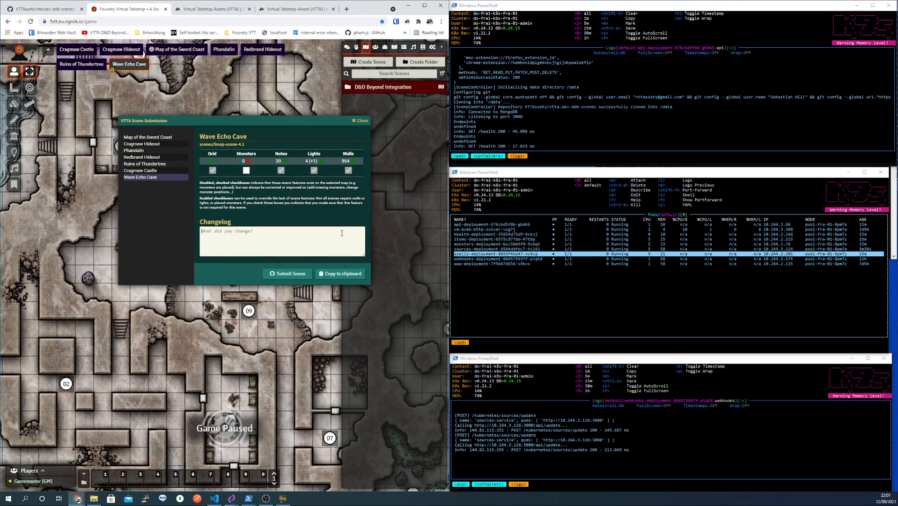
- Enter 'Placed a light source at the forge' as the Wave Echo Cave changelog text
type("W")
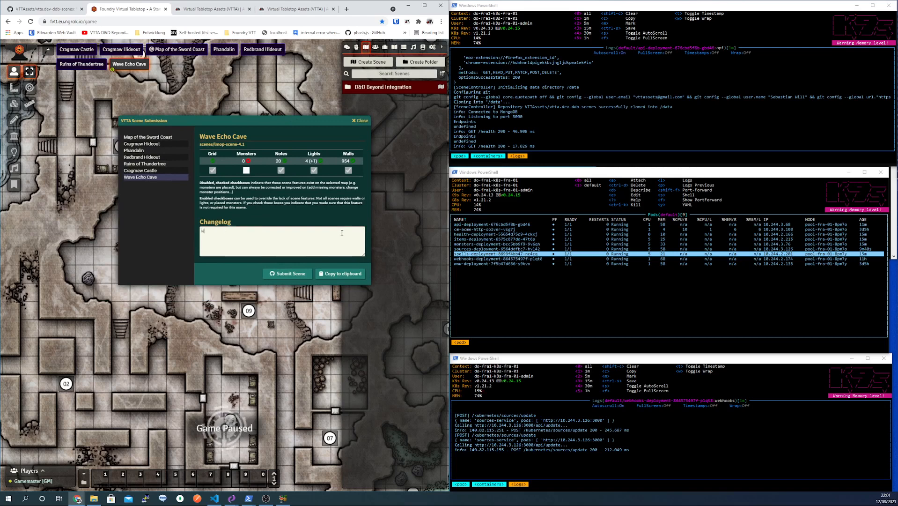
key("BackSpace")
type("I")
type("lace")
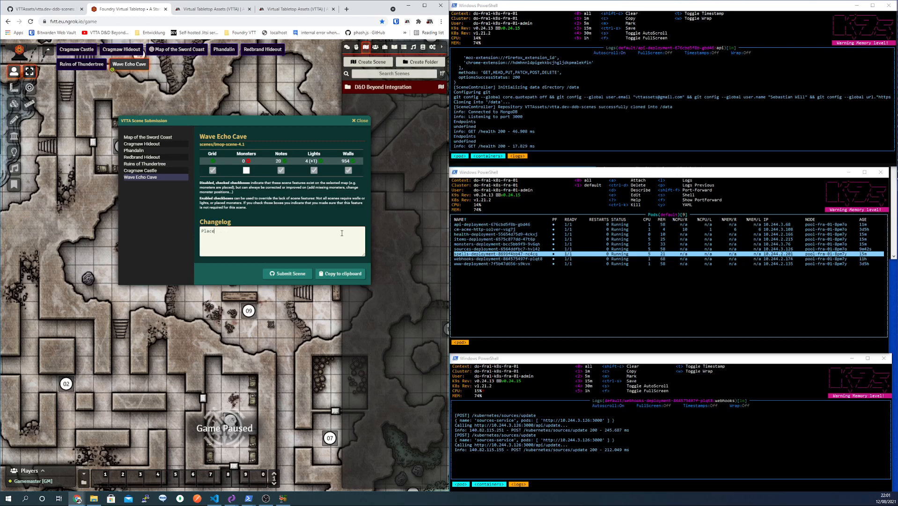
type("d a light sour")
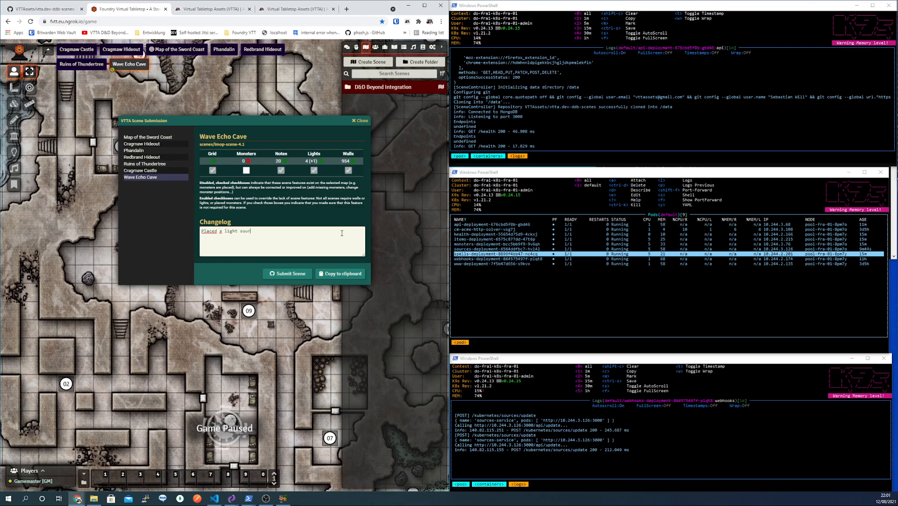
type("ce at the ")
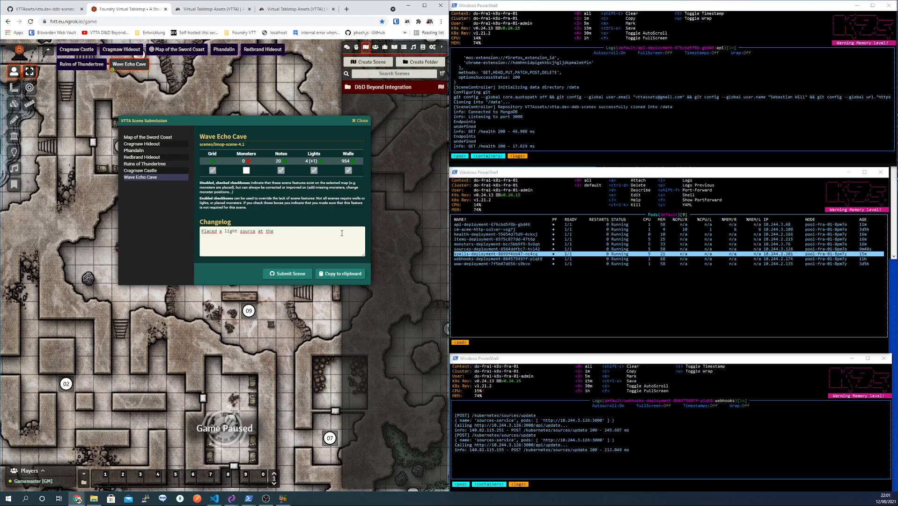
type("forge")
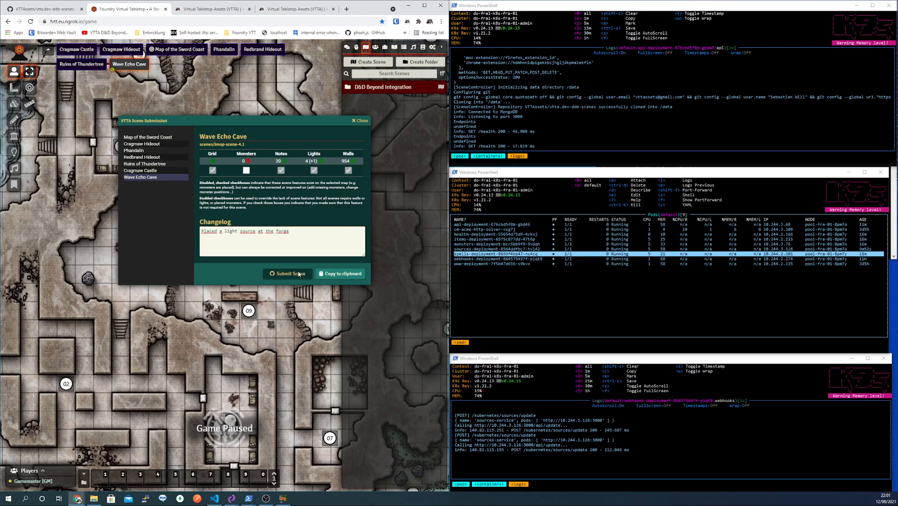
- Submit the Wave Echo Cave scene and focus the k9s pod list
left_click(533, 285)
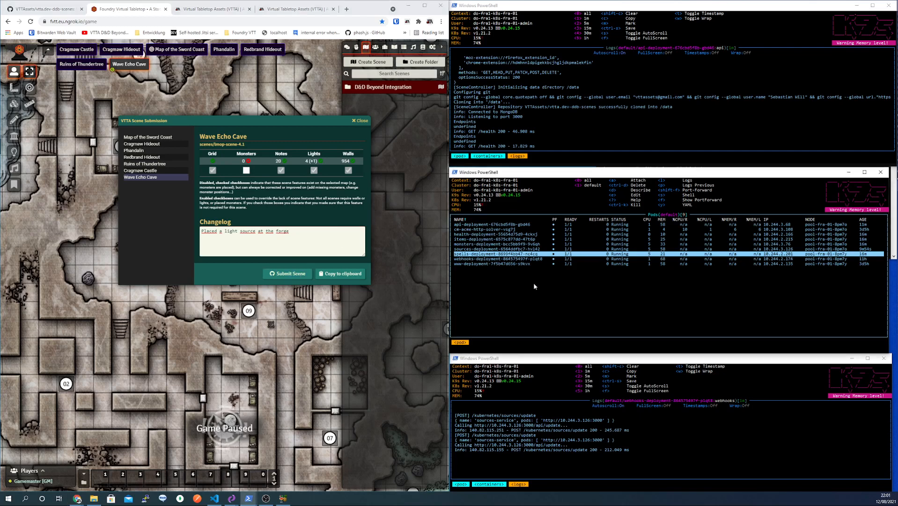
left_click(639, 65)
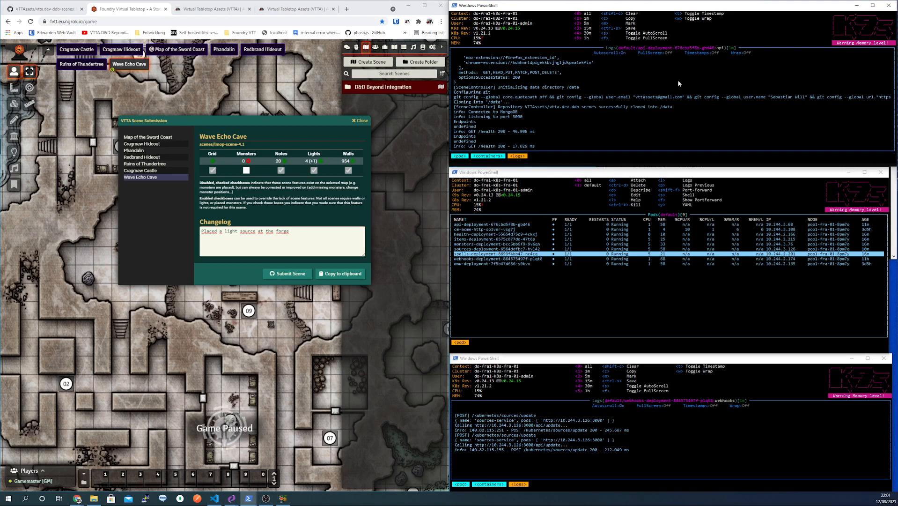
left_click(637, 257)
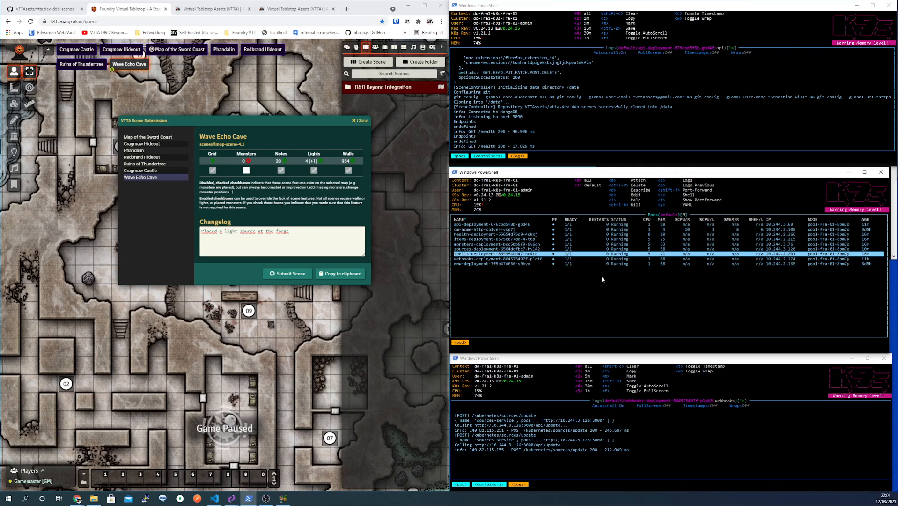
- Open the sources-deployment pod logs in k9s, then bring up the vtta.dev-ddb-scenes GitHub repository
key("Up")
key("l")
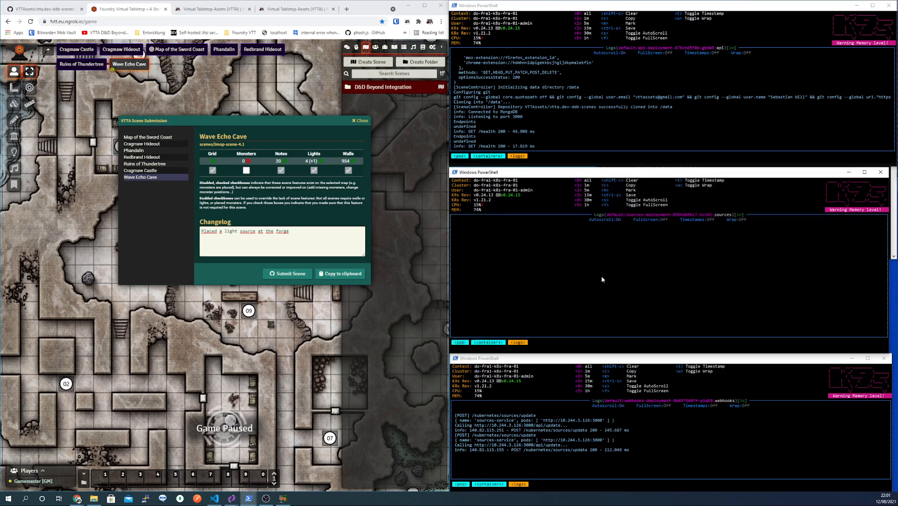
left_click(598, 365)
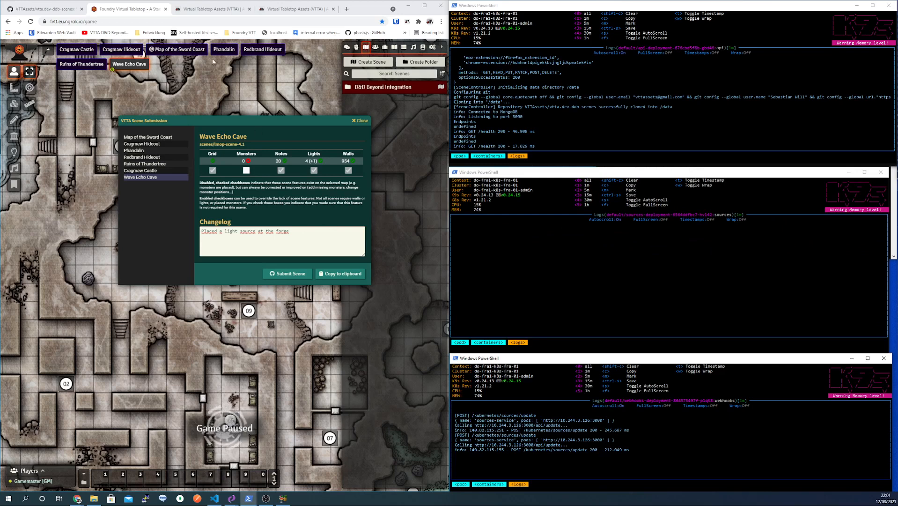
left_click(70, 10)
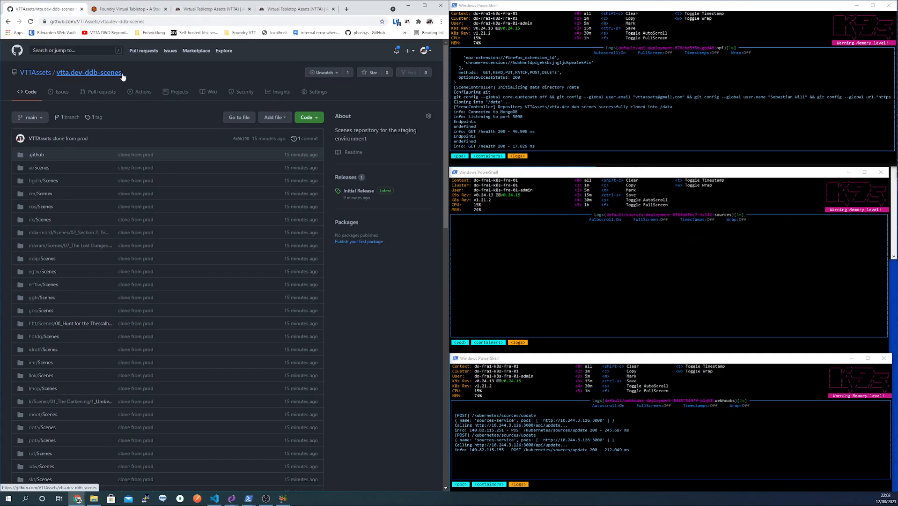
- From the VTTAssets repository list, open vtta.io-ddb-scenes and vtta.dev-ddb-scenes in background tabs
left_click(49, 75)
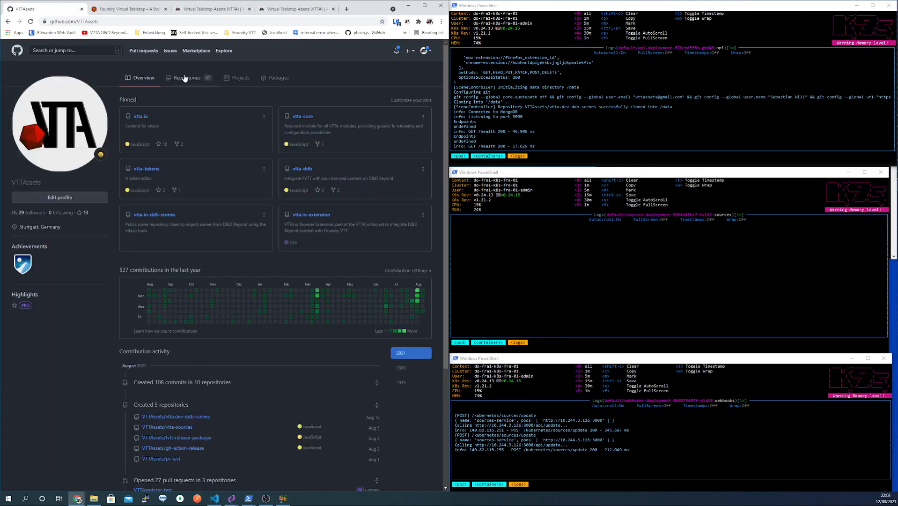
left_click(189, 78)
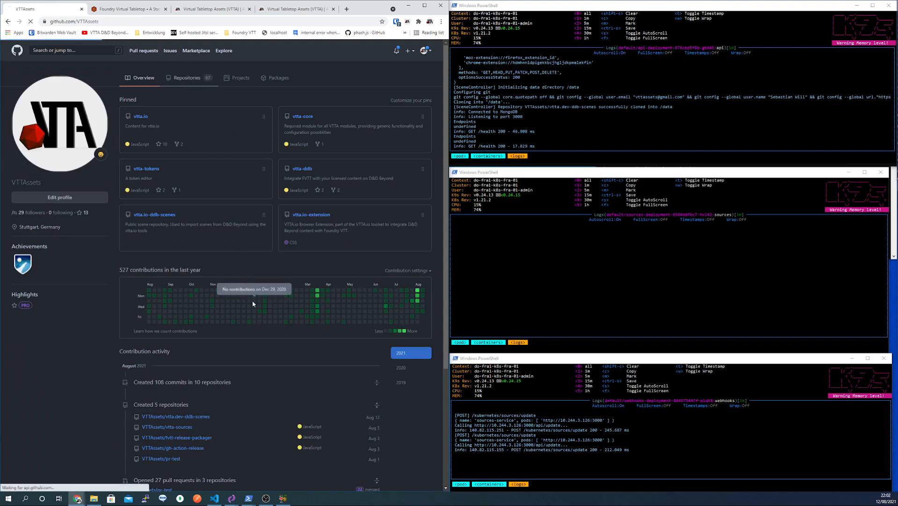
scroll(236, 251, "down", 5)
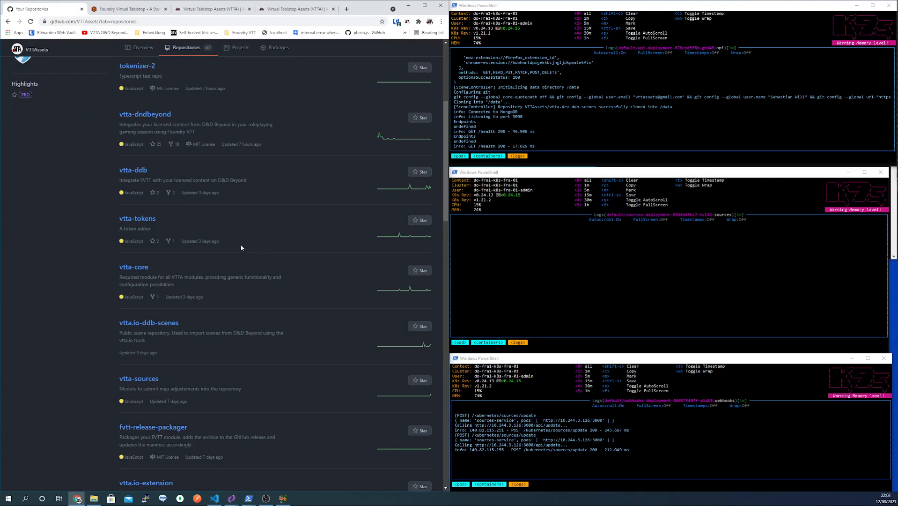
middle_click(156, 324)
scroll(200, 118, "up", 3)
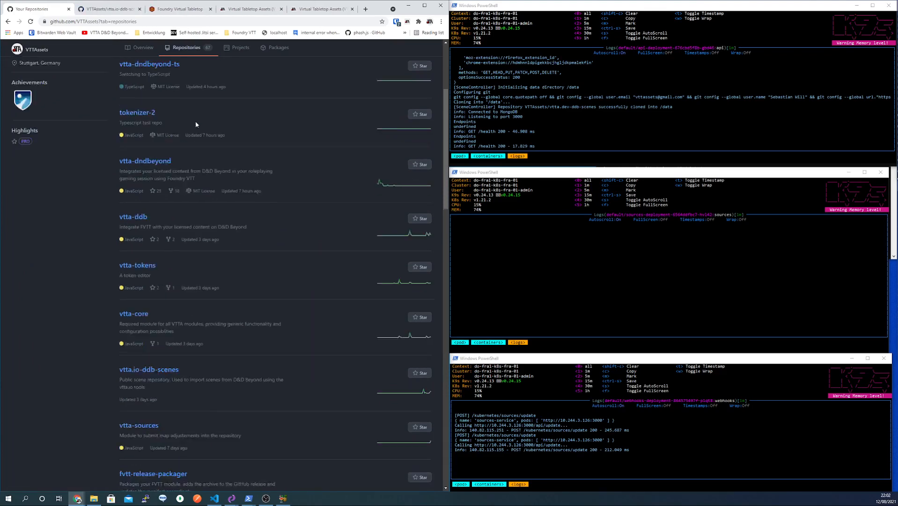
scroll(171, 109, "up", 2)
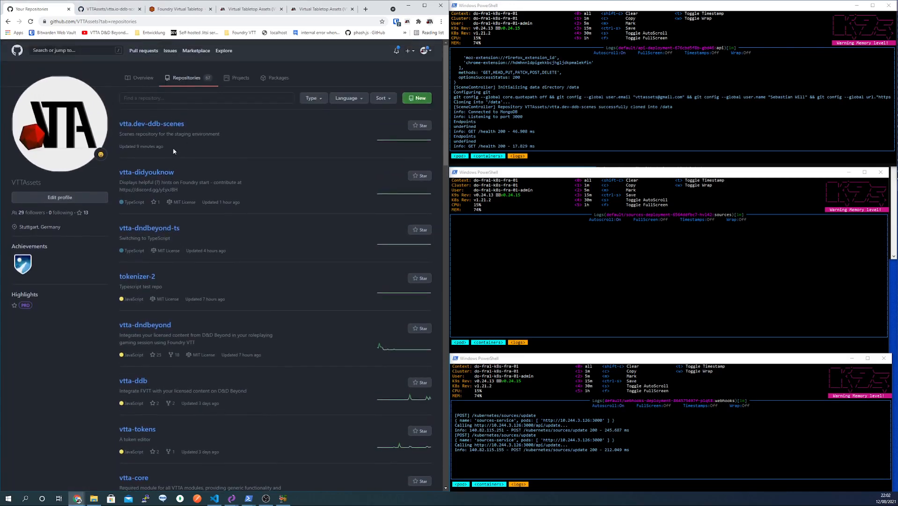
middle_click(165, 124)
- Glance over vtta.io-ddb-scenes, then submit the Wave Echo Cave scene in Foundry
left_click(91, 8)
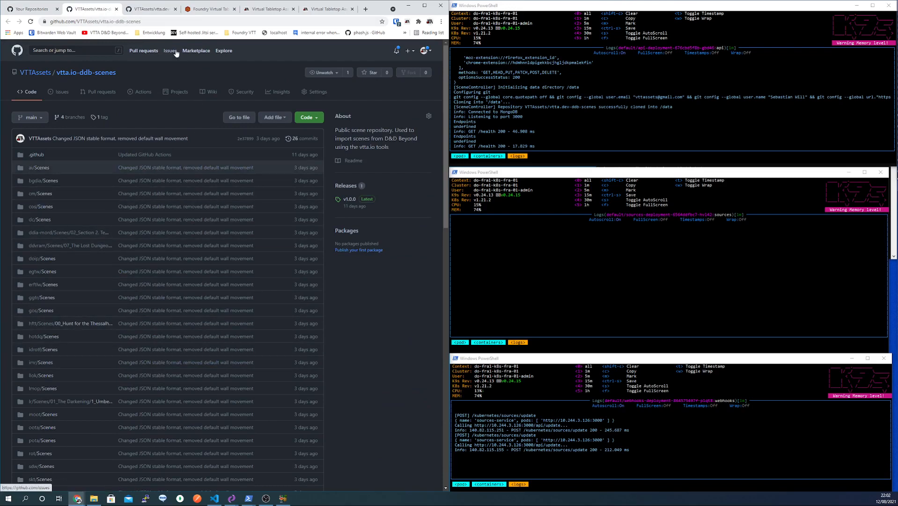
mouse_move(123, 74)
left_mouse_down()
mouse_move(79, 73)
mouse_move(126, 72)
left_mouse_up()
scroll(181, 248, "down", 2)
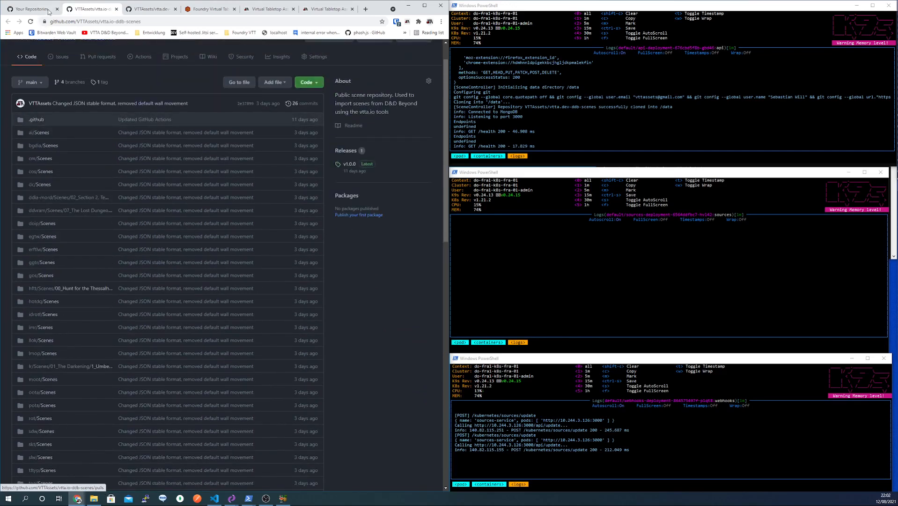
left_click(208, 9)
left_click(288, 274)
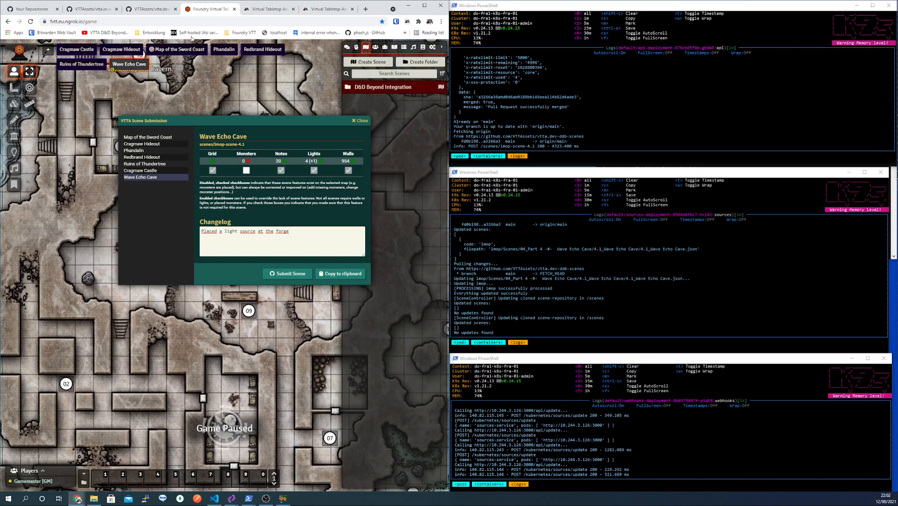
- In vtta.dev-ddb-scenes, open the closed pull request #1 LMOP Wave Echo Cave
left_click(91, 11)
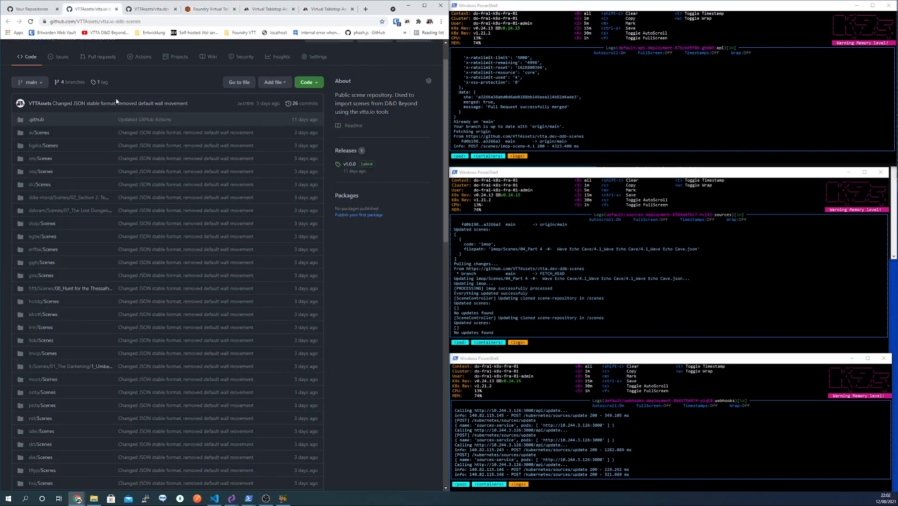
scroll(112, 101, "up", 1)
left_click(151, 9)
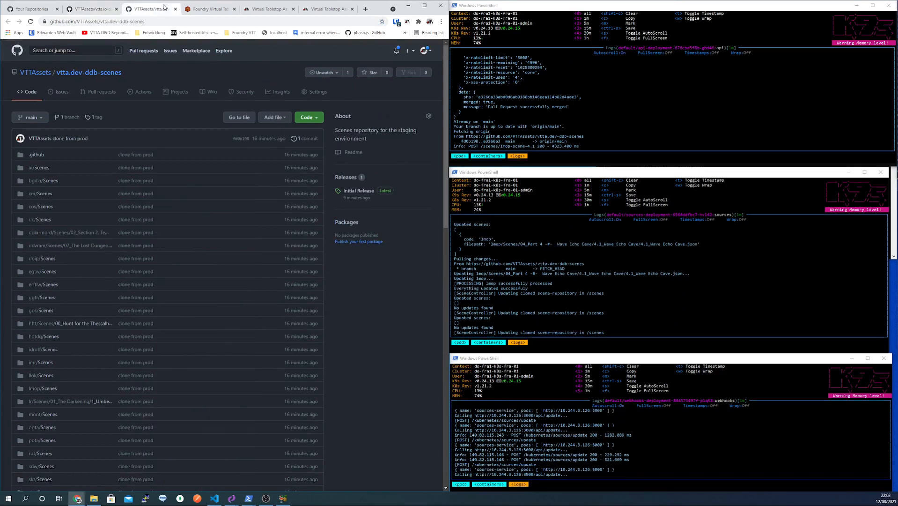
left_click(102, 92)
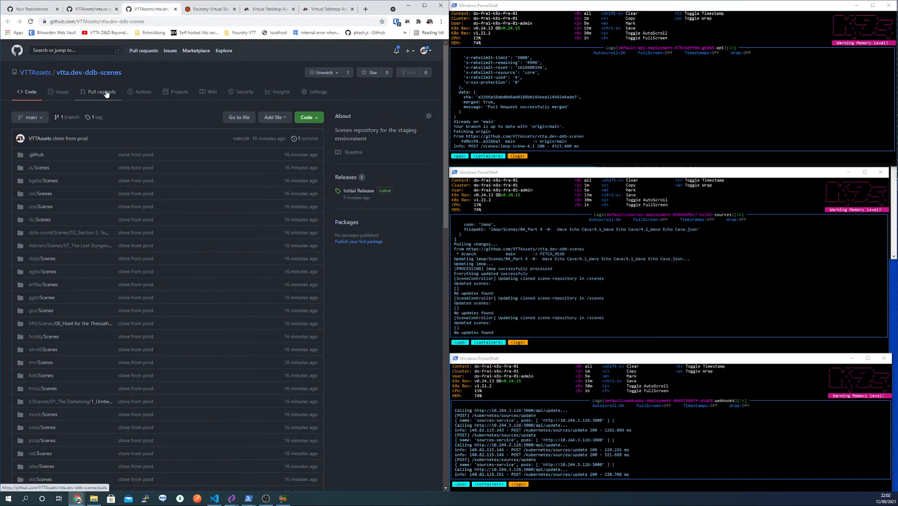
left_click(77, 140)
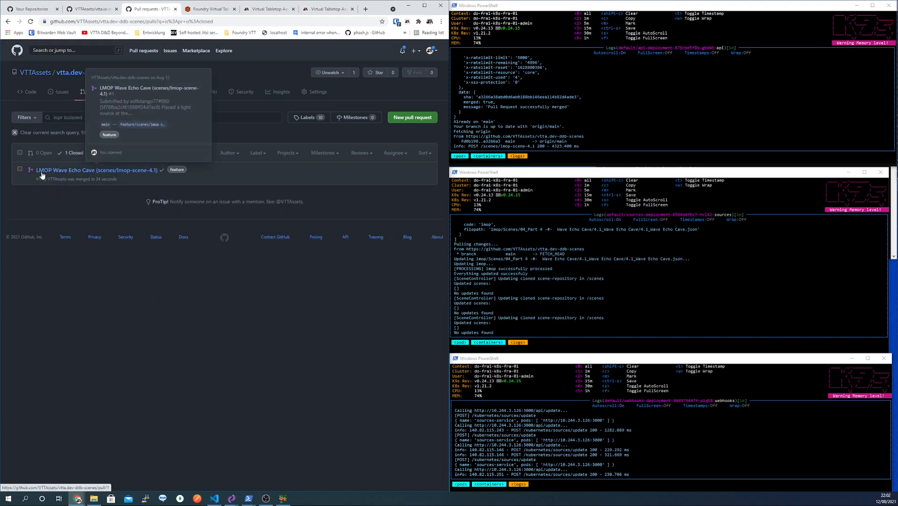
left_click(107, 175)
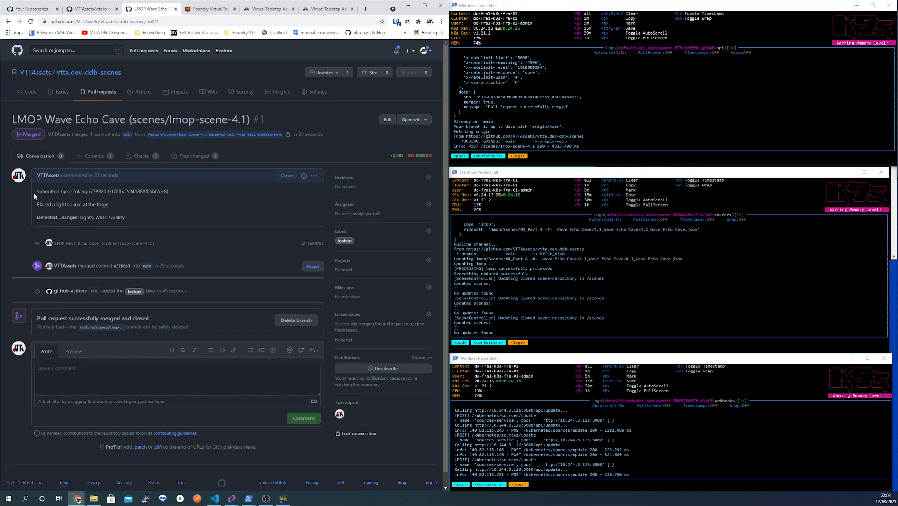
- Review the PR's commit hash, forge-light changelog and detected changes Lights, Walls, Quality
left_click_drag(68, 191, 111, 192)
double_click(121, 191)
left_click_drag(37, 205, 132, 225)
left_click(122, 204)
left_click(128, 216)
left_click_drag(126, 217, 80, 218)
left_click(78, 73)
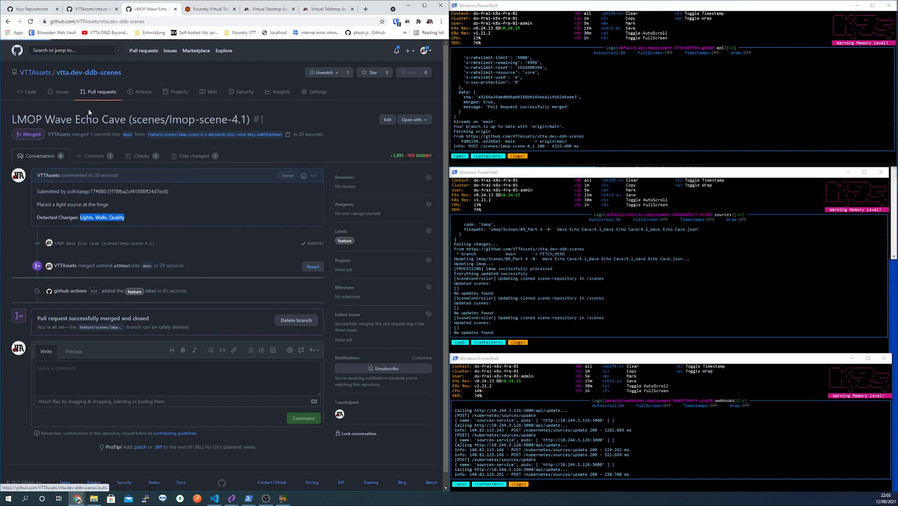
- Highlight the lmop/Scenes row with its LMOP Wave Echo Cave commit and commit time
scroll(122, 244, "down", 2)
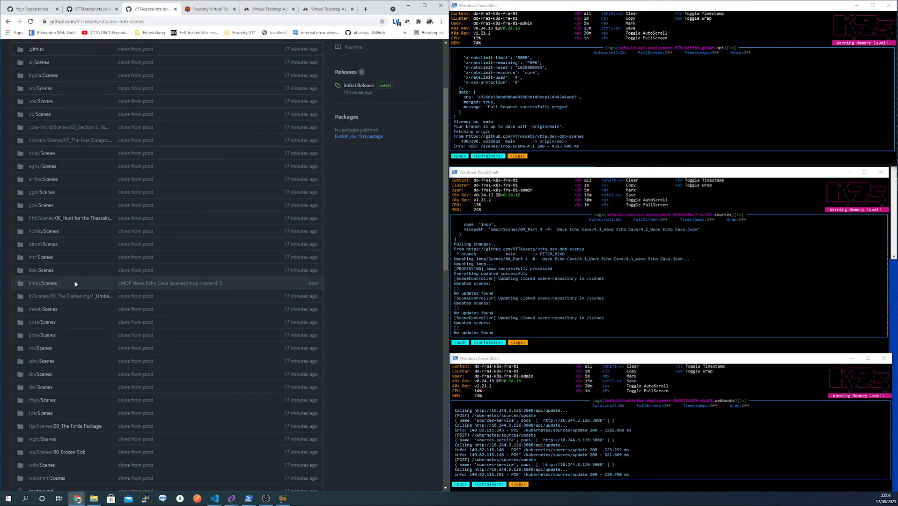
left_click_drag(28, 283, 250, 287)
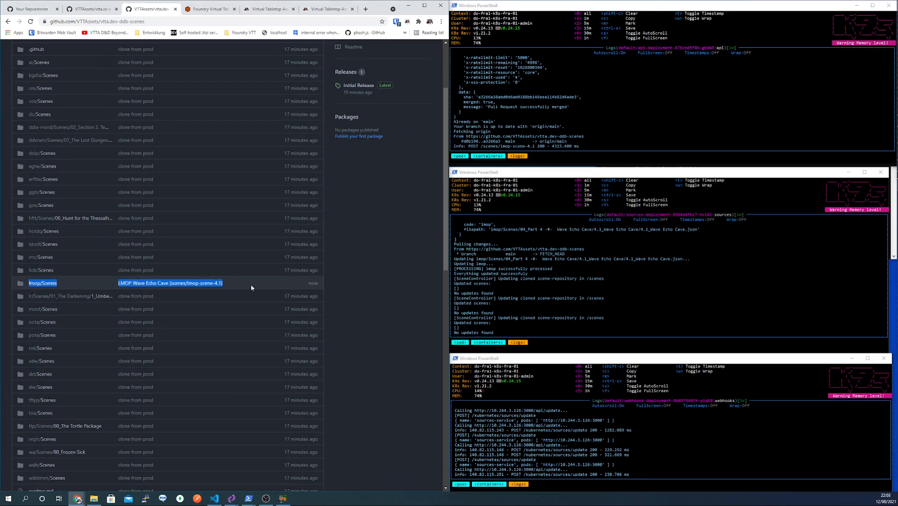
double_click(313, 283)
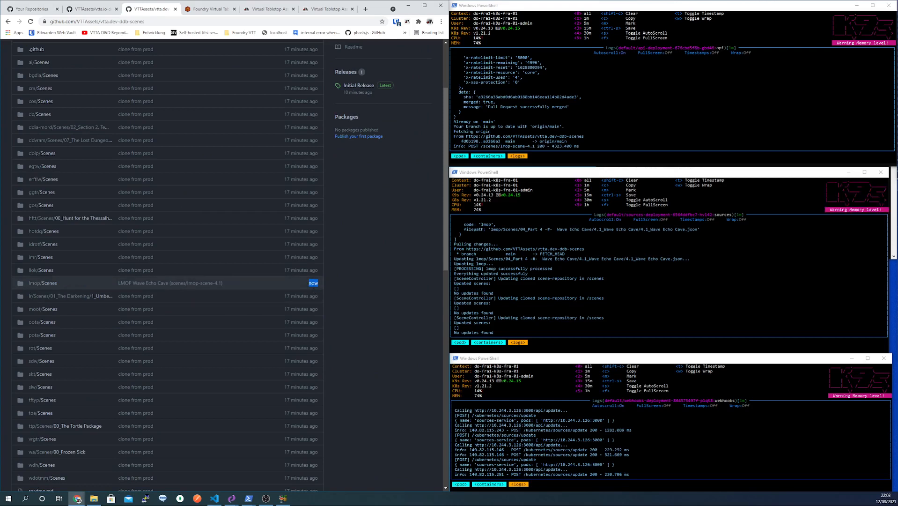
- Check the sources service and webhooks logs for the scene update
left_click(558, 175)
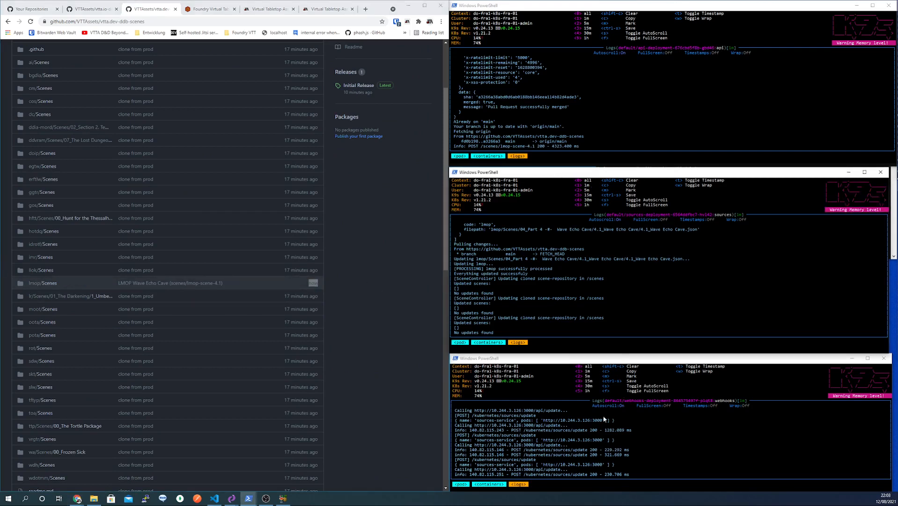
left_click(600, 360)
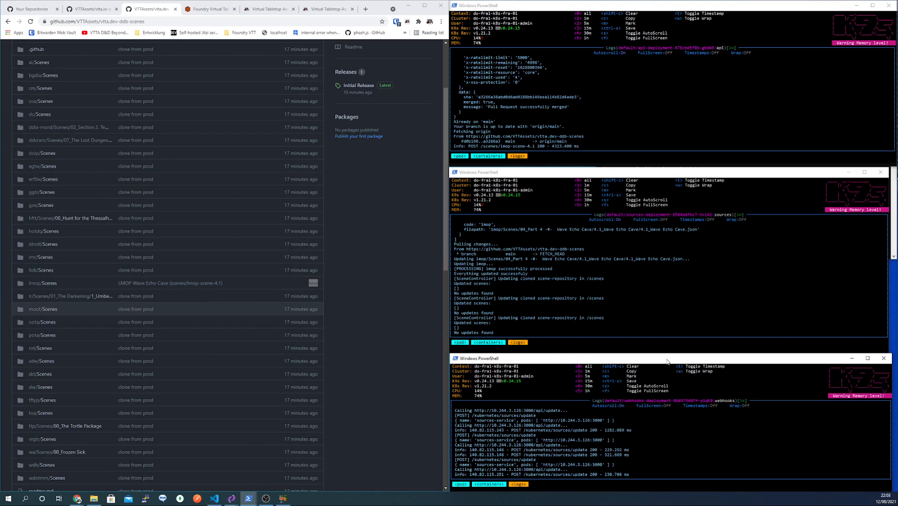
left_click(566, 178)
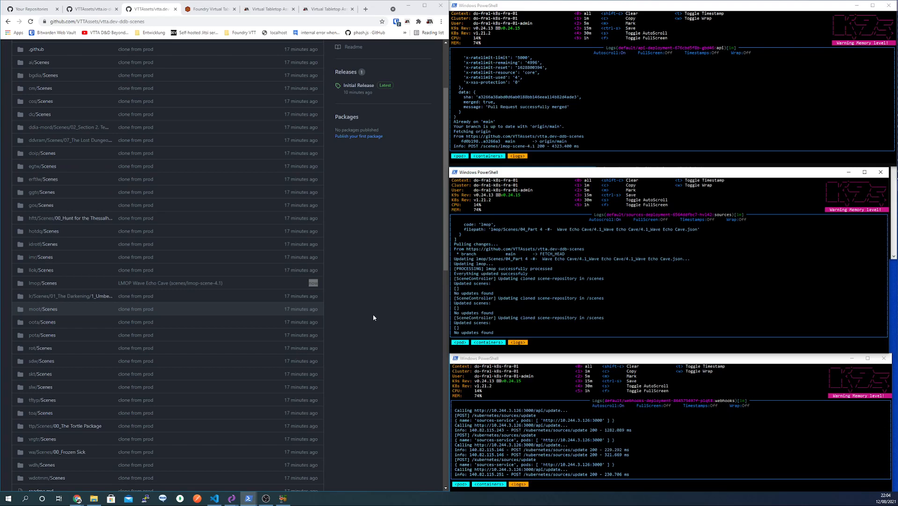
- Return to the Foundry tab showing the Wave Echo Cave submission
left_click(202, 9)
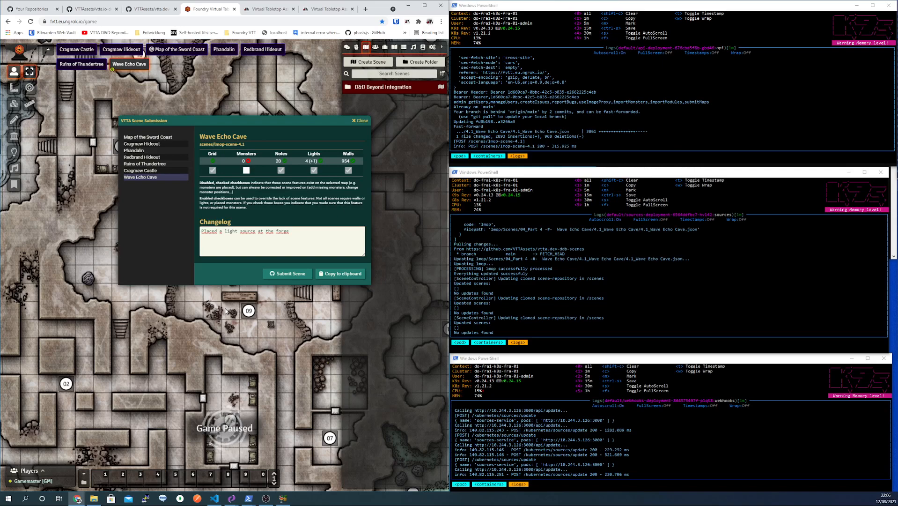
- Pan the cave map, switch to Map of the Sword Coast, and move the submission window lower-right
left_click_drag(228, 342, 312, 262)
left_click_drag(314, 338, 298, 281)
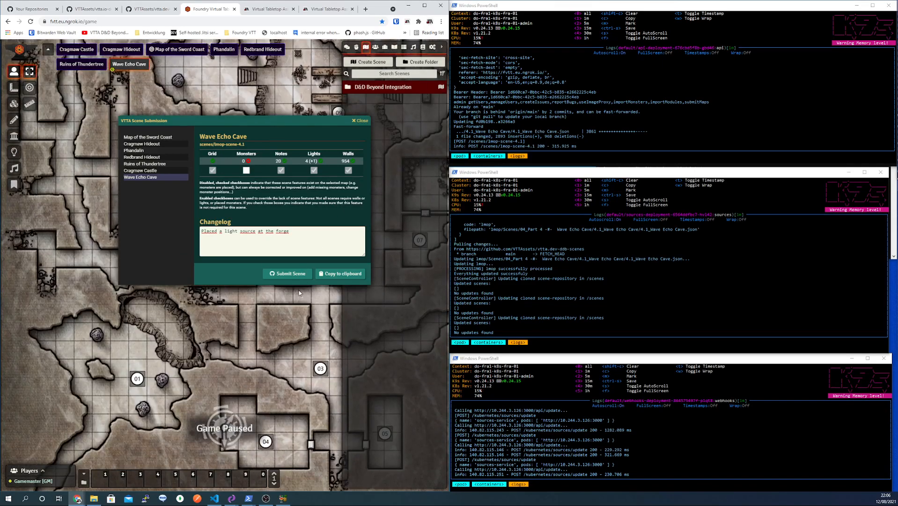
left_click_drag(302, 364, 265, 262)
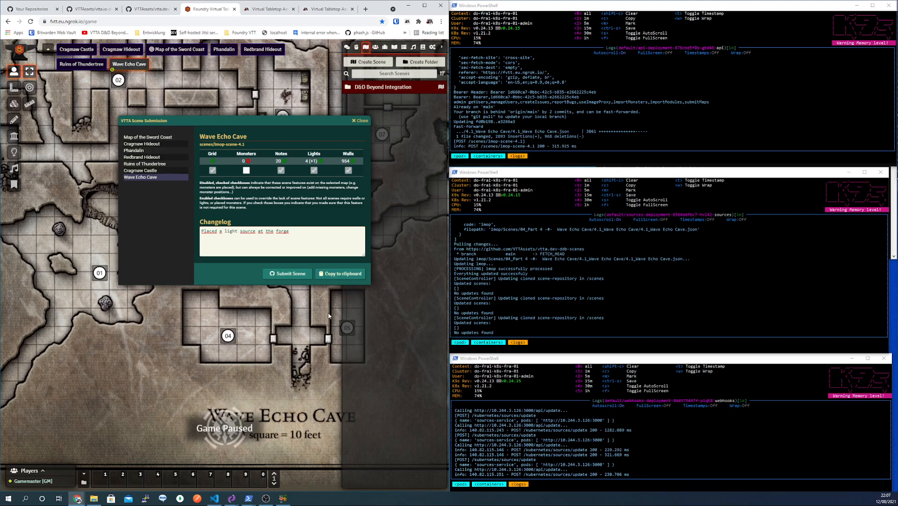
mouse_move(318, 315)
left_mouse_down()
mouse_move(308, 313)
mouse_move(322, 315)
mouse_move(314, 323)
left_mouse_up()
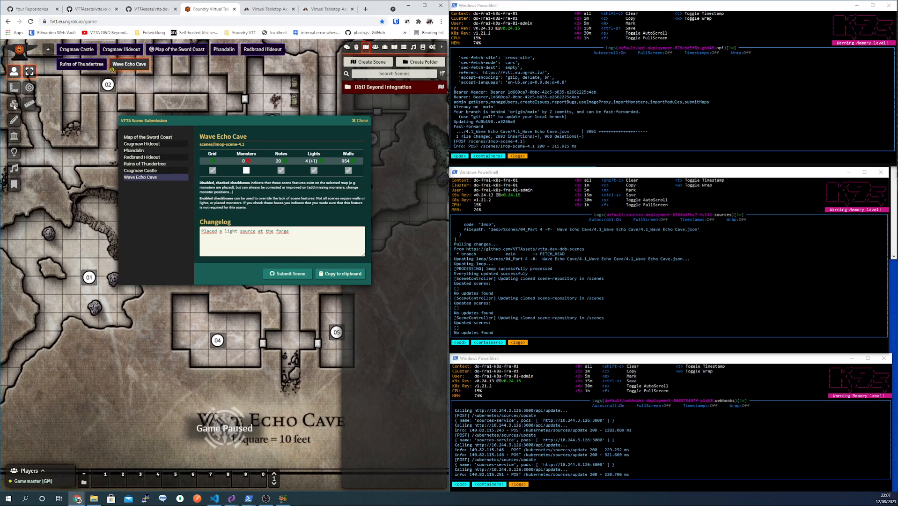
left_click(198, 55)
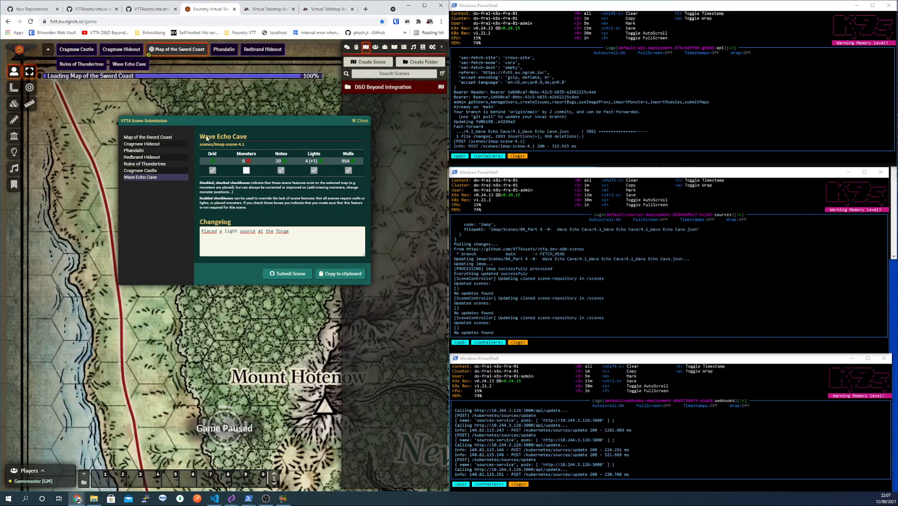
left_click_drag(332, 122, 363, 203)
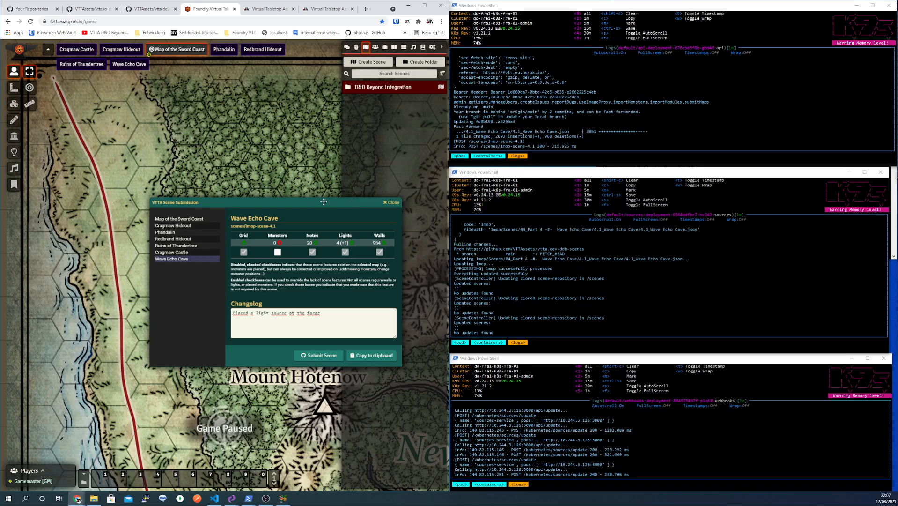
- Nudge the VTTA Scene Submission window slightly to the right
left_click_drag(285, 203, 305, 204)
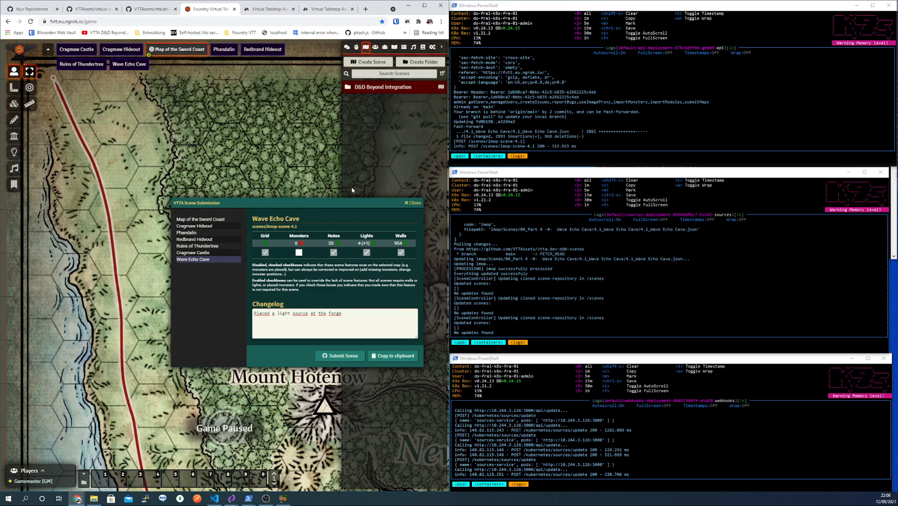
left_click_drag(342, 202, 339, 194)
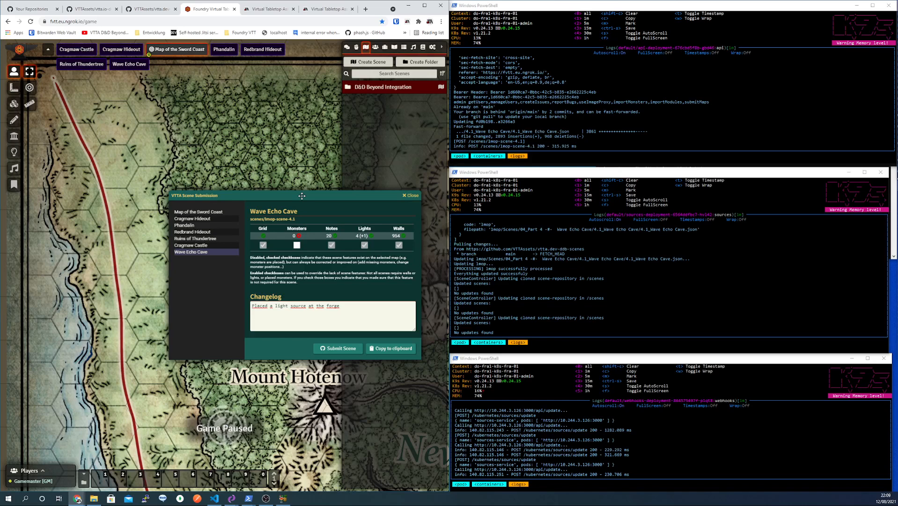
- Toggle between Redbrand Hideout and Wave Echo Cave twice so Wave Echo Cave reloads at 4 lights
left_click(201, 232)
left_click(198, 253)
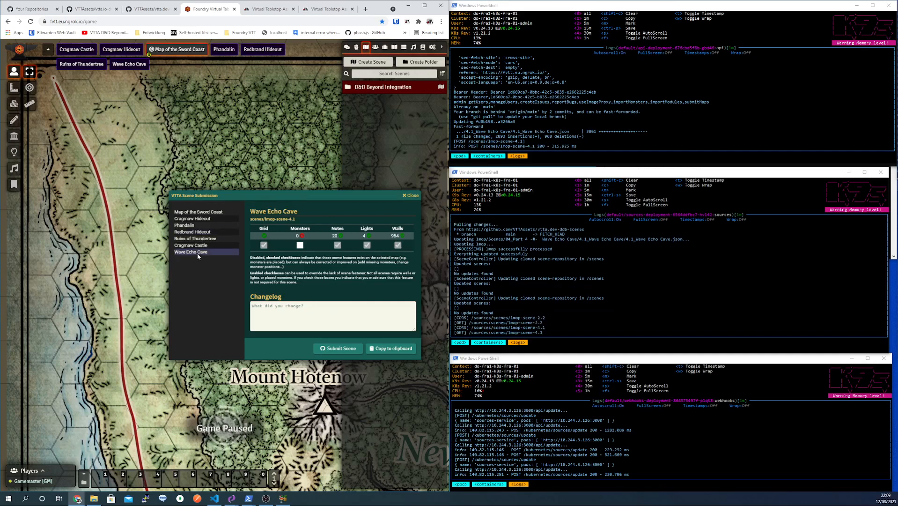
left_click(197, 233)
left_click(197, 253)
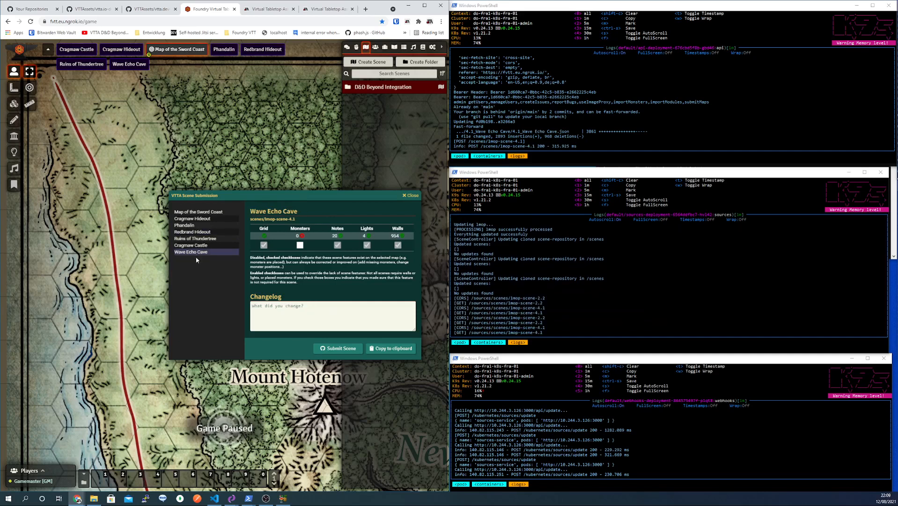